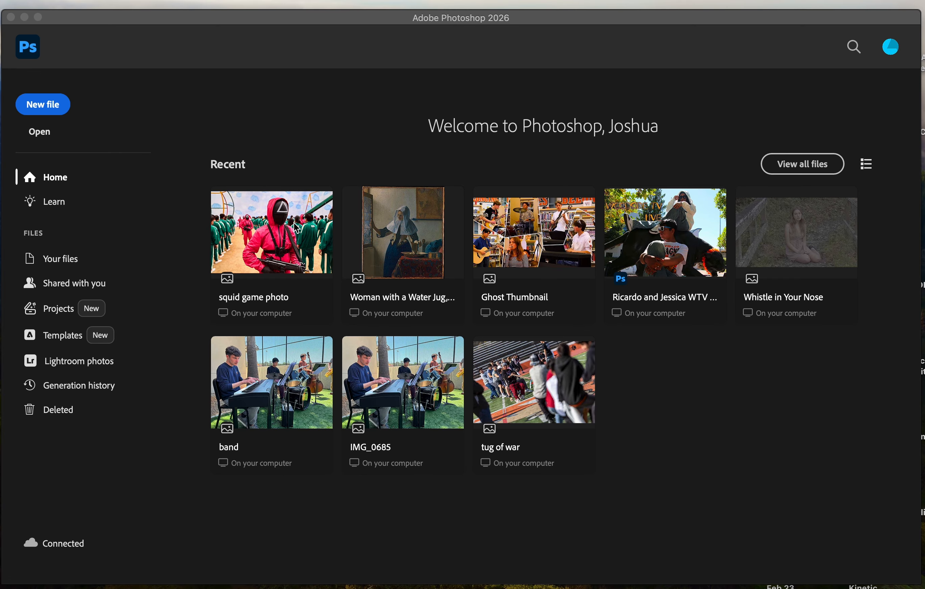
# Create a new document from the Default Photoshop Size preset, 7 x 5 in at 300 ppi.
pyautogui.click(56, 112)
pyautogui.click(55, 112)
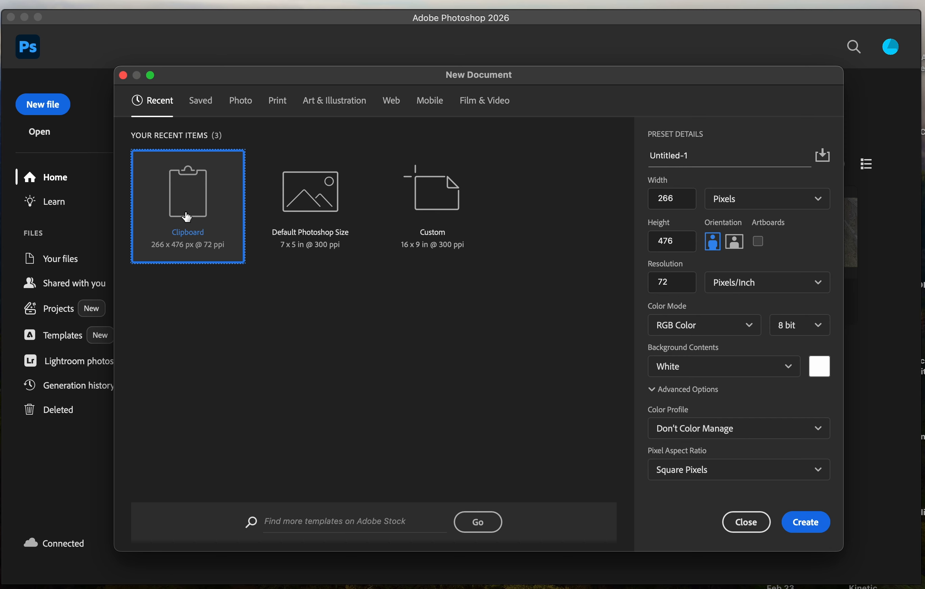
pyautogui.click(326, 201)
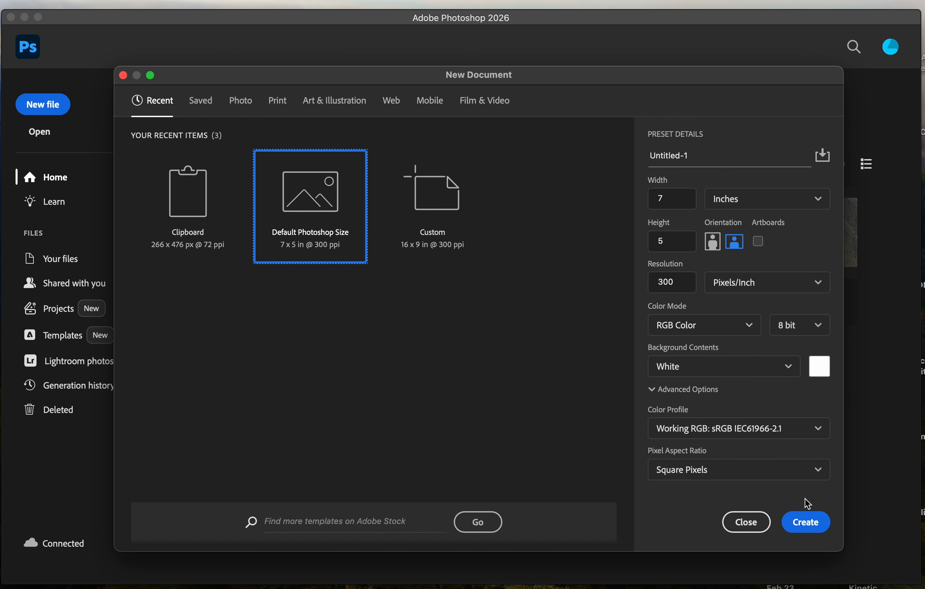
pyautogui.click(801, 520)
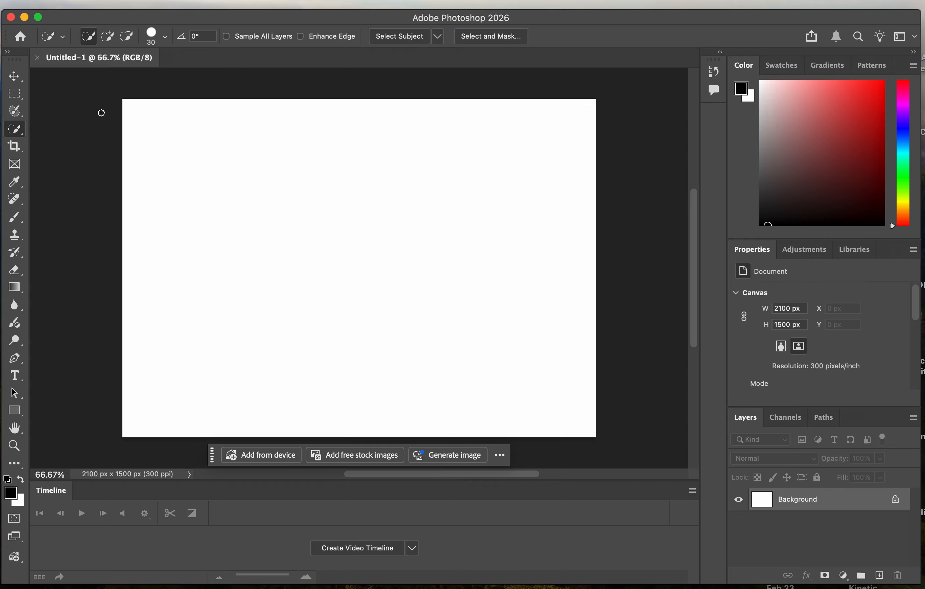
# Open the Woman with a Water Jug, Johannes Vermeer.jpeg painting from the Desktop and close the blank Untitled-1 document.
pyautogui.click(92, 0)
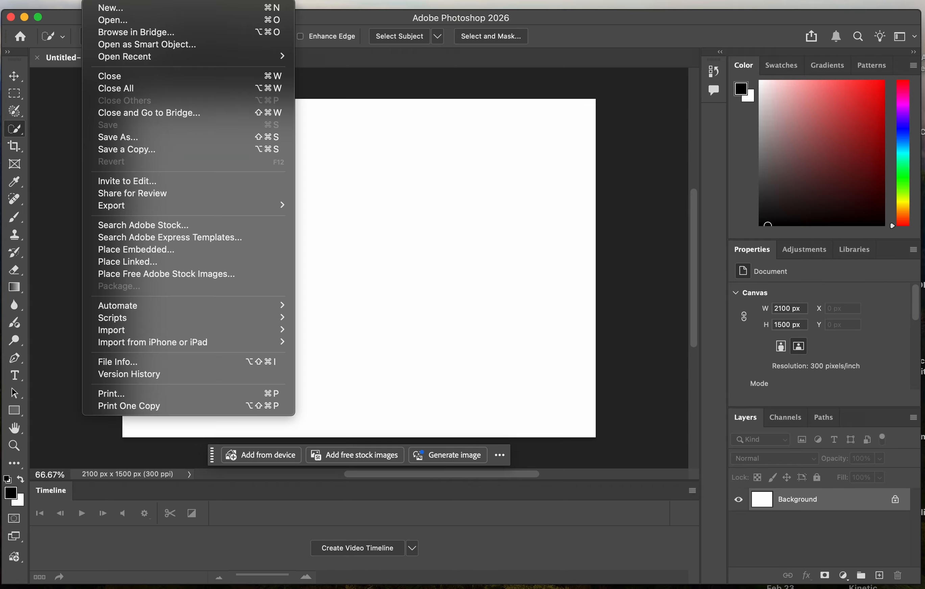
pyautogui.click(131, 20)
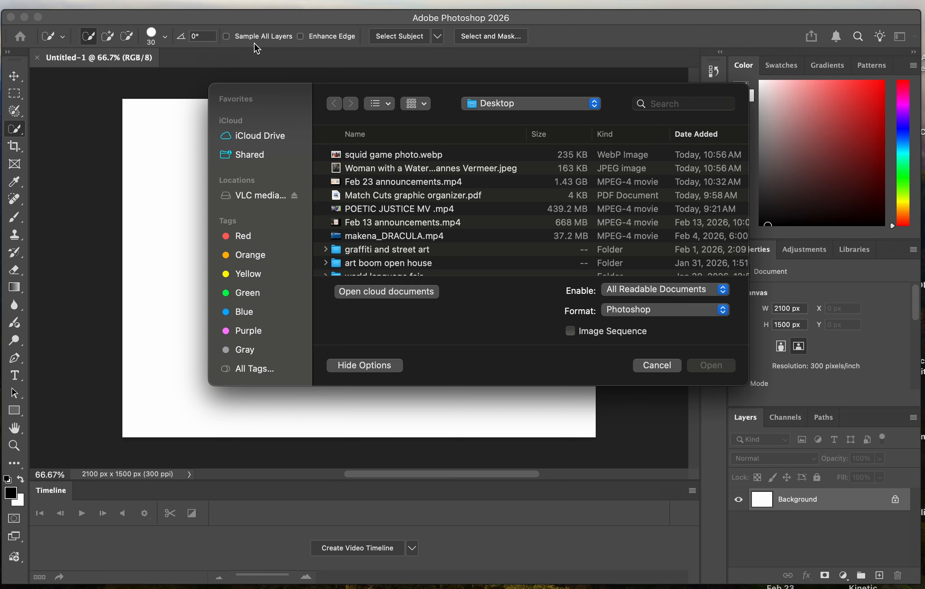
pyautogui.click(429, 172)
pyautogui.click(720, 370)
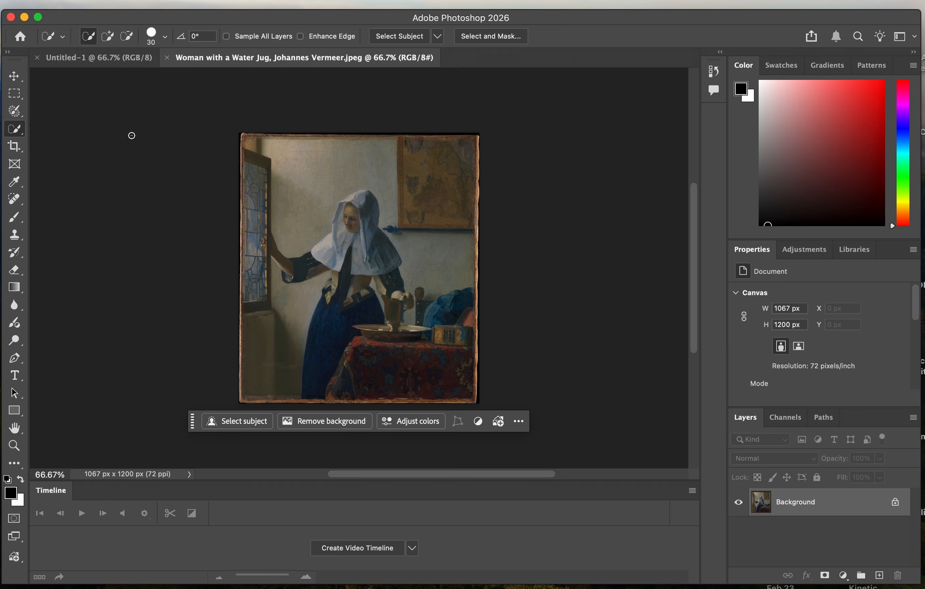
pyautogui.click(37, 57)
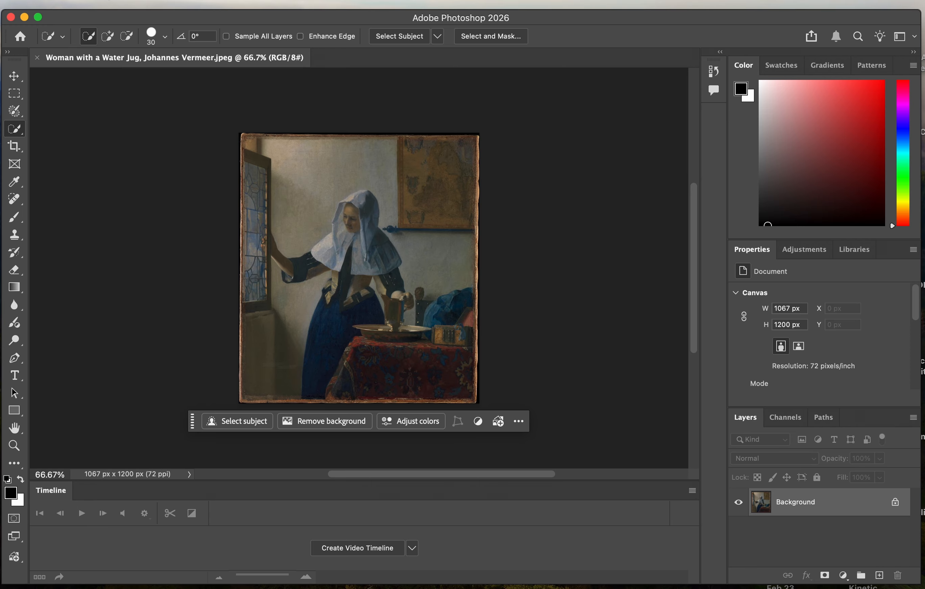
# Open squid game photo.webp from the Desktop as a second document and fit it in view at 50%.
pyautogui.click(93, 0)
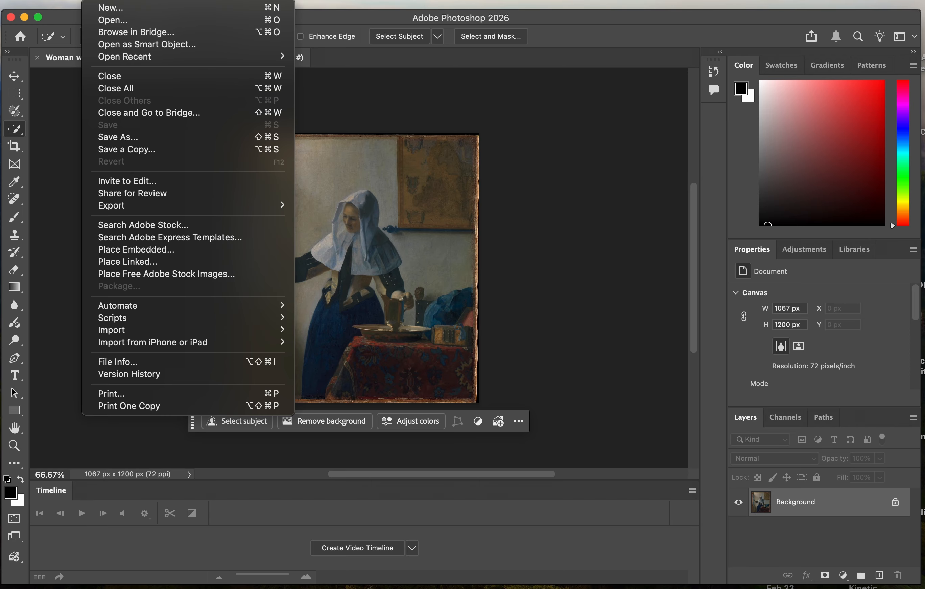
pyautogui.click(113, 20)
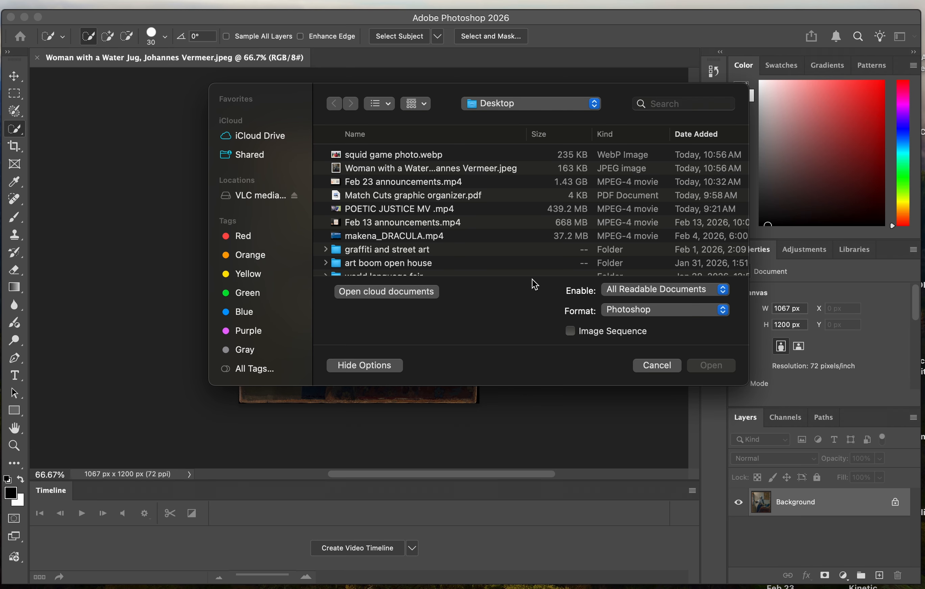
pyautogui.click(415, 160)
pyautogui.click(720, 370)
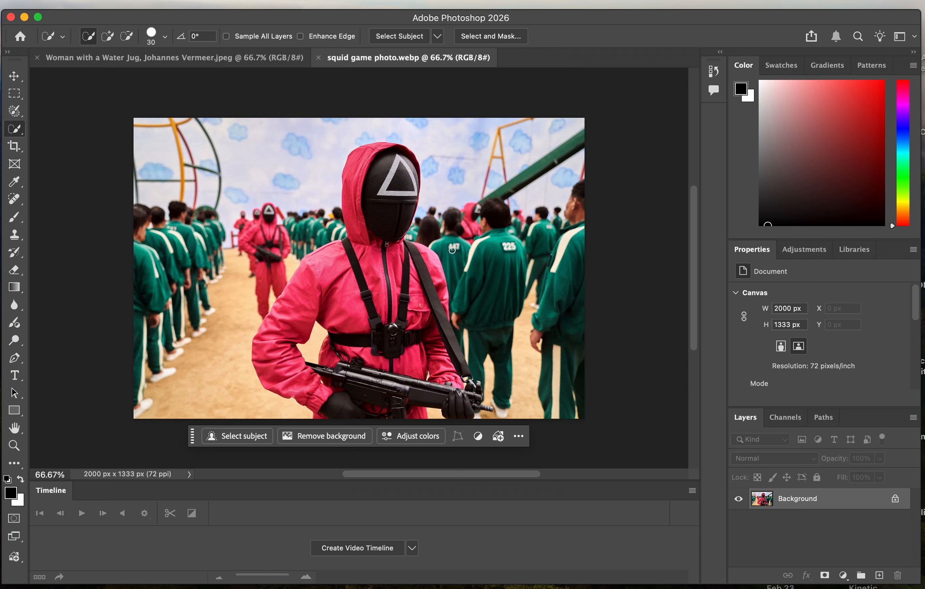
pyautogui.press('super+minus')
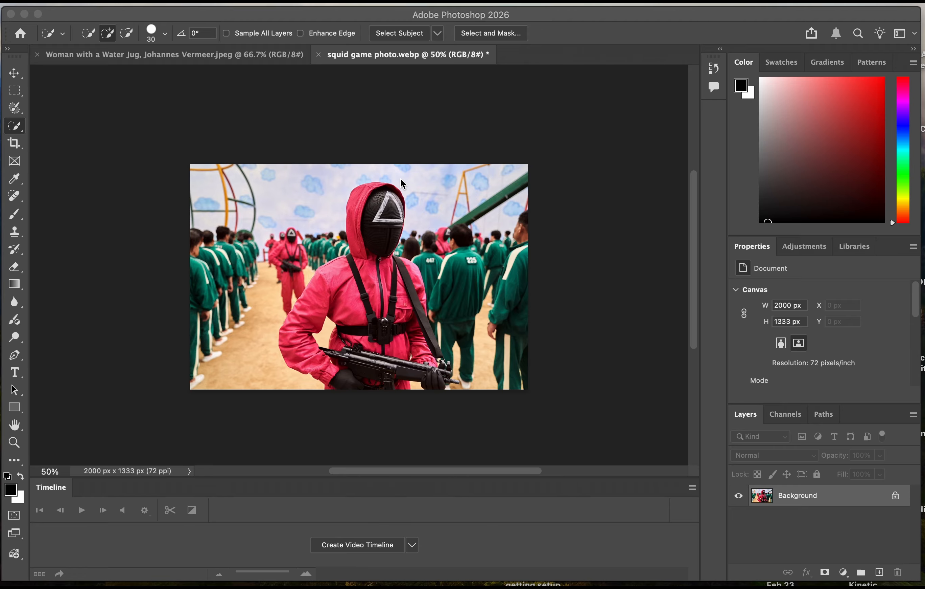
pyautogui.click(249, 57)
pyautogui.click(249, 56)
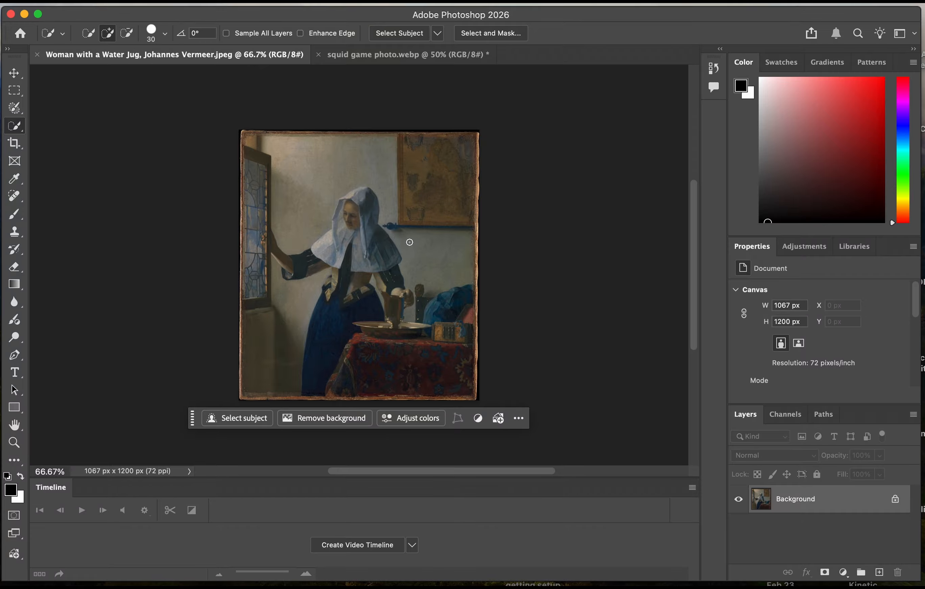
pyautogui.click(364, 56)
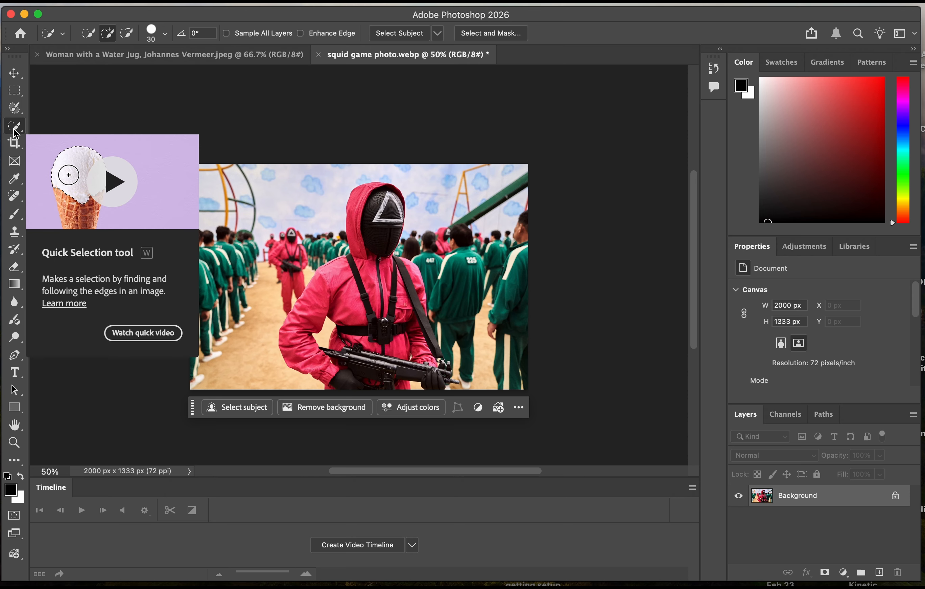
# Select the foreground guard's entire black mask, including the white triangle, with the Quick Selection tool.
pyautogui.click(15, 131)
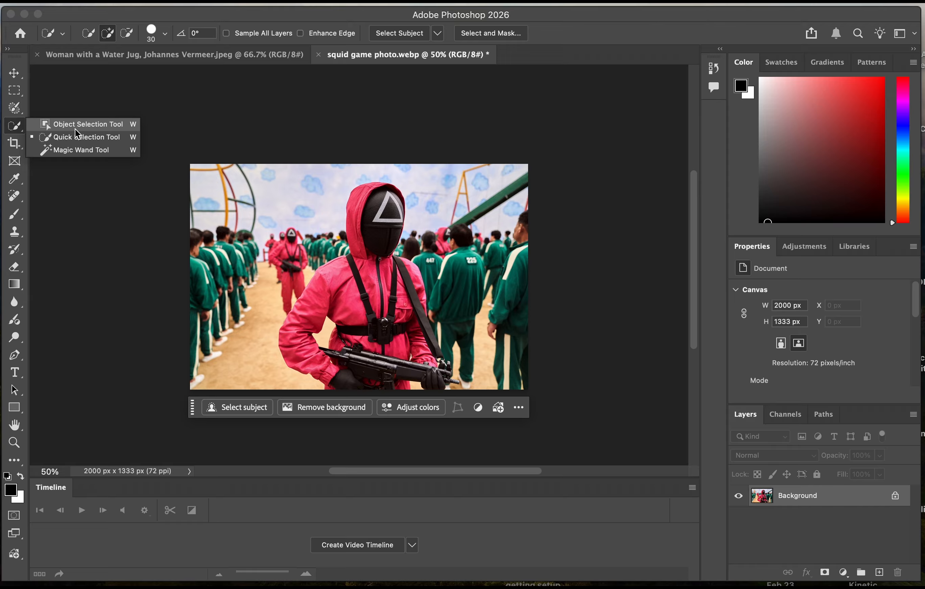
pyautogui.click(90, 138)
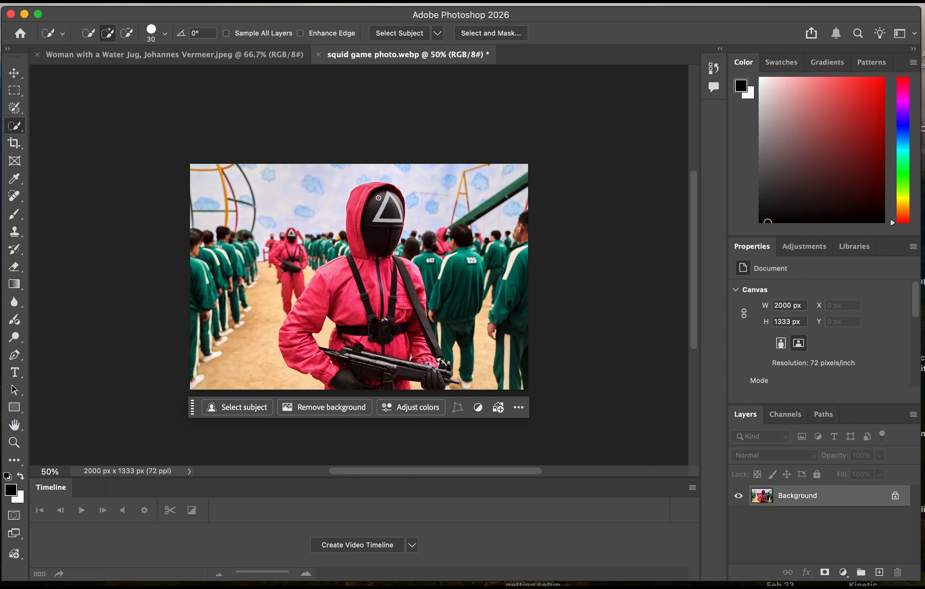
pyautogui.press('super+equal')
pyautogui.press('super+equal')
pyautogui.press('super+equal')
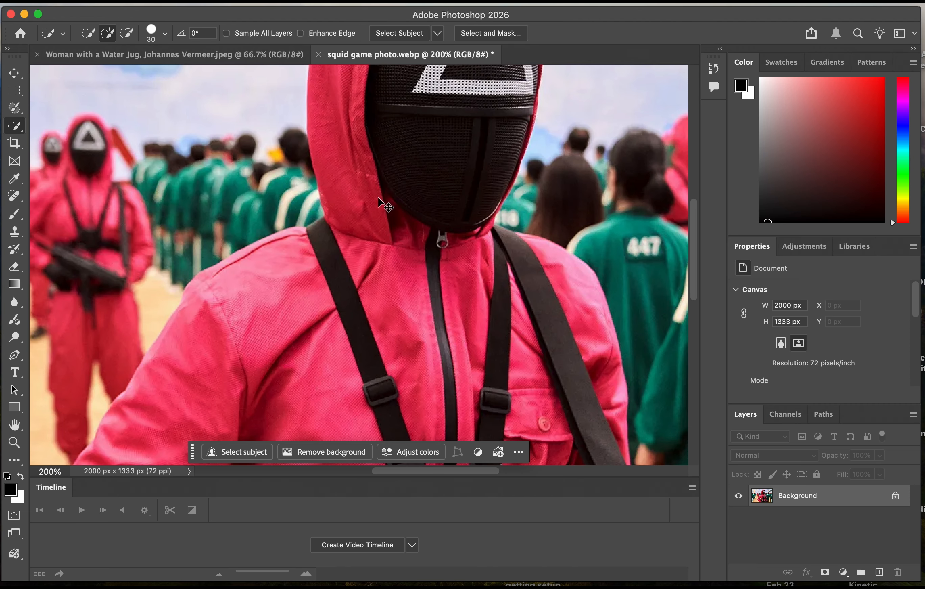
pyautogui.moveTo(694, 239); pyautogui.dragTo(693, 197)
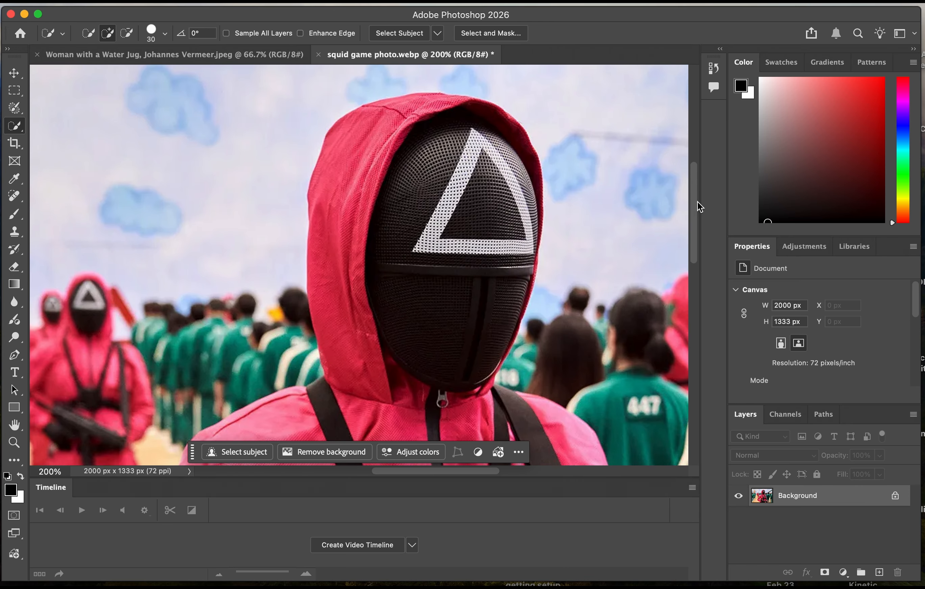
pyautogui.scroll(-3, 698, 201)
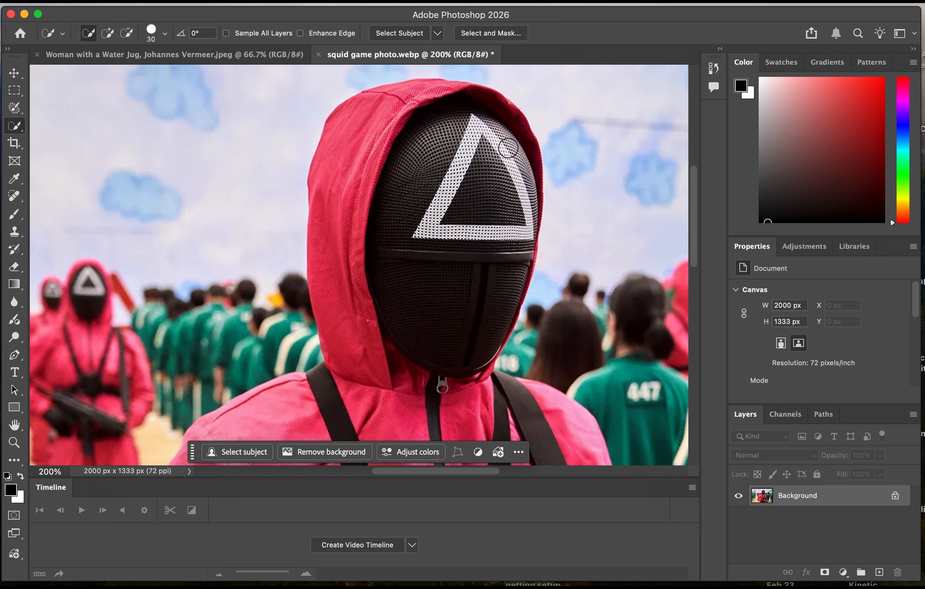
pyautogui.click(512, 147)
pyautogui.click(430, 171)
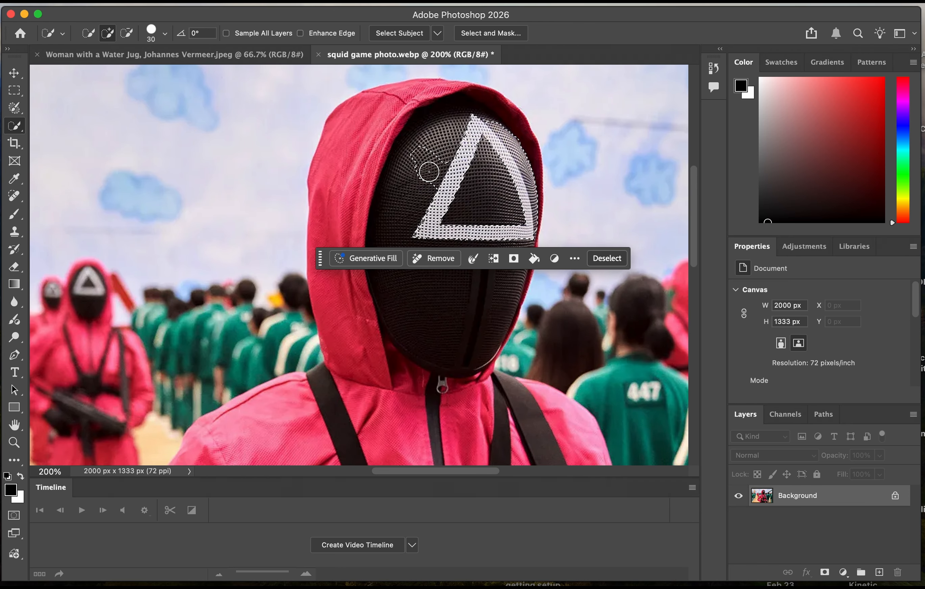
pyautogui.click(89, 35)
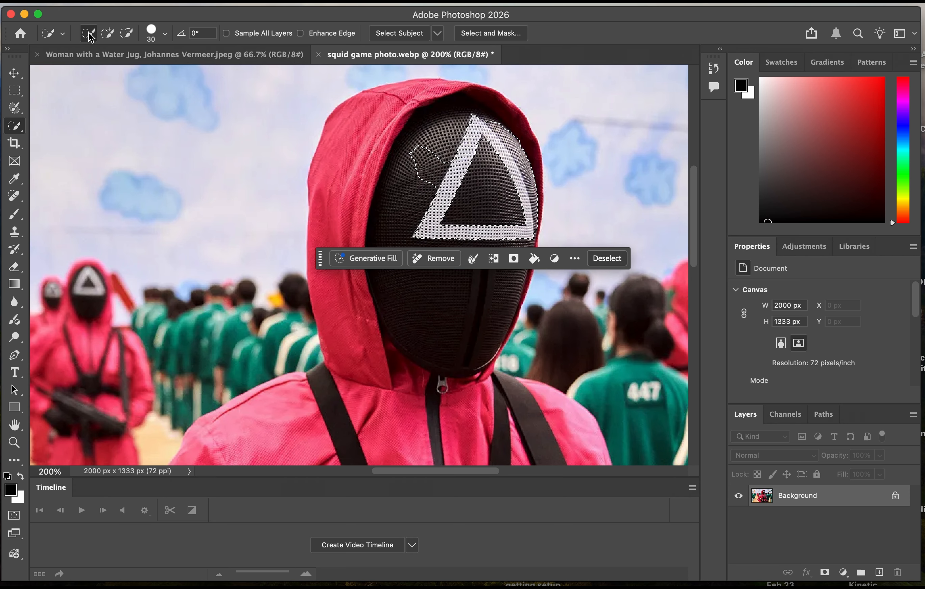
pyautogui.moveTo(446, 135)
pyautogui.mouseDown()
pyautogui.moveTo(420, 162)
pyautogui.moveTo(415, 214)
pyautogui.moveTo(448, 243)
pyautogui.moveTo(484, 255)
pyautogui.moveTo(517, 237)
pyautogui.moveTo(530, 190)
pyautogui.mouseUp()
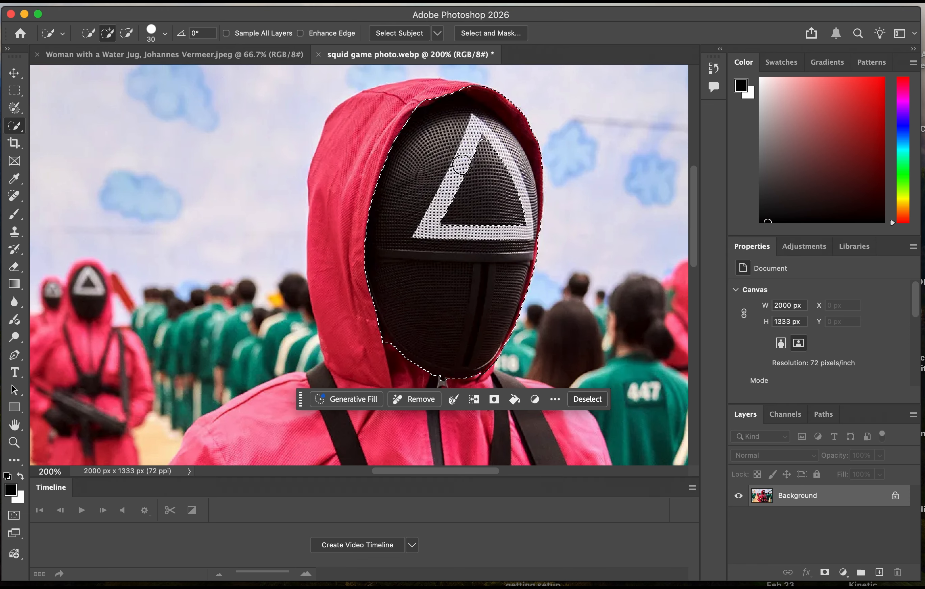
pyautogui.click(214, 62)
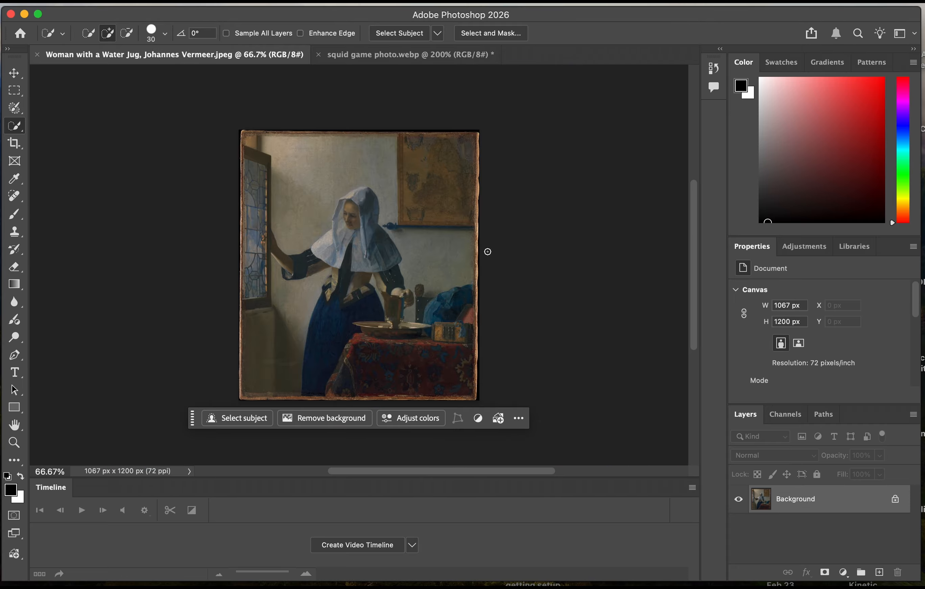
pyautogui.press('super+v')
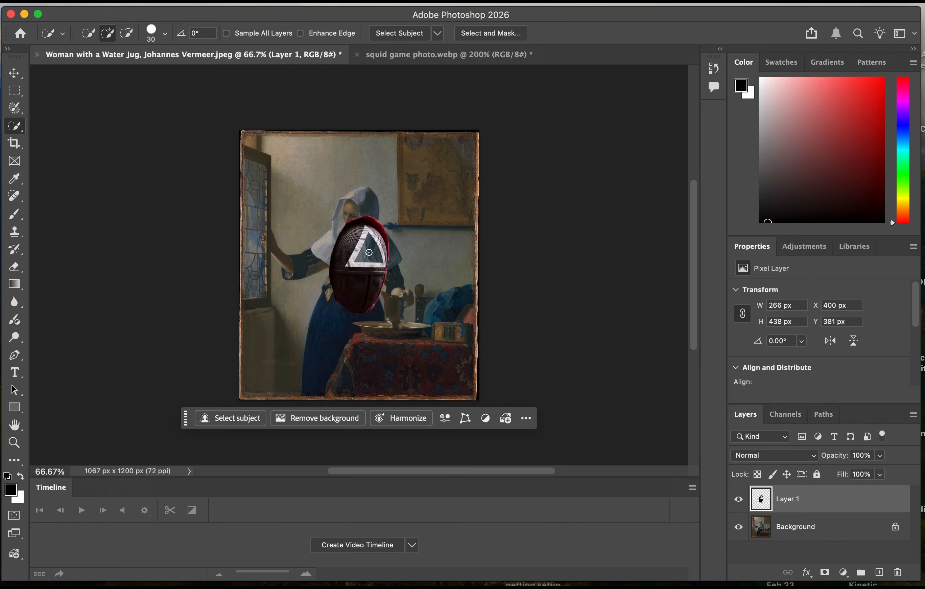
pyautogui.press('super+z')
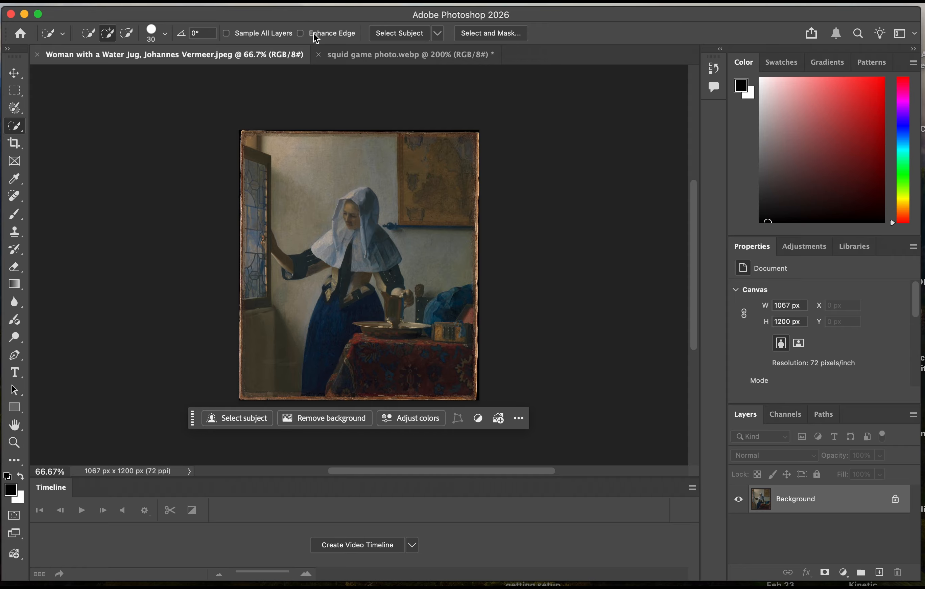
pyautogui.click(411, 55)
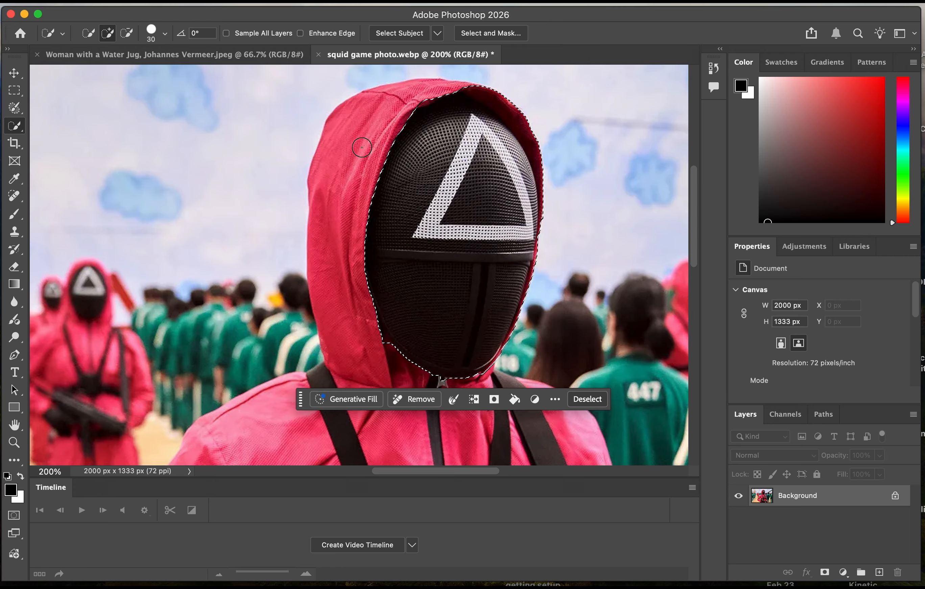
# Paste the copied mask into the Vermeer painting and move it to about X 450 px, Y 330 px.
pyautogui.click(215, 55)
pyautogui.press('cmd+v')
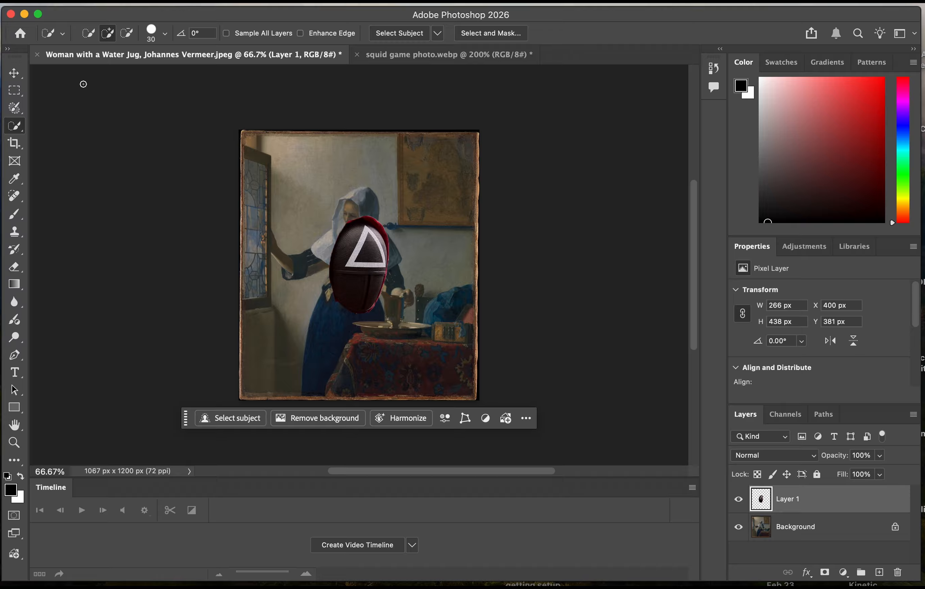
pyautogui.click(14, 75)
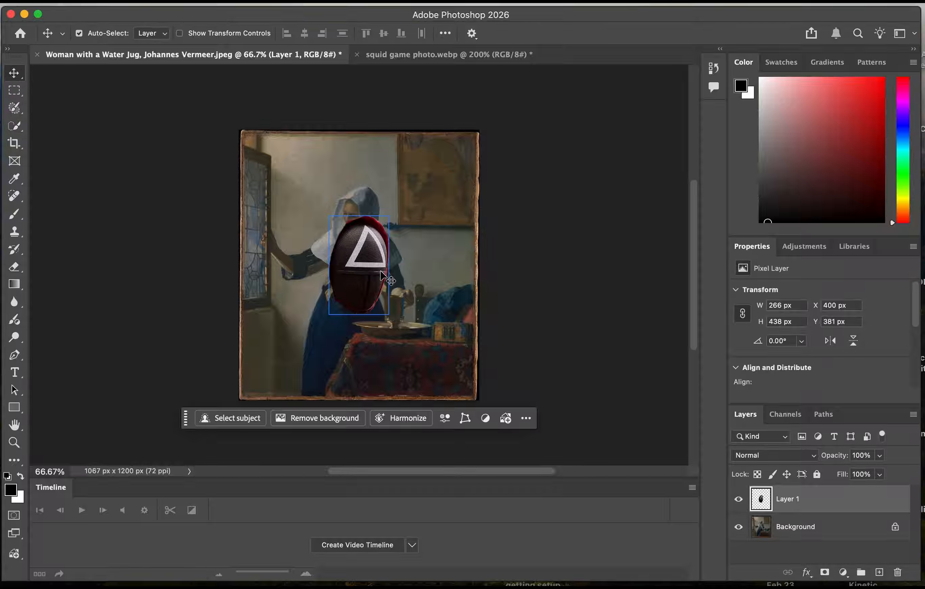
pyautogui.moveTo(366, 268)
pyautogui.mouseDown()
pyautogui.moveTo(375, 266)
pyautogui.moveTo(366, 247)
pyautogui.moveTo(385, 264)
pyautogui.moveTo(377, 252)
pyautogui.mouseUp()
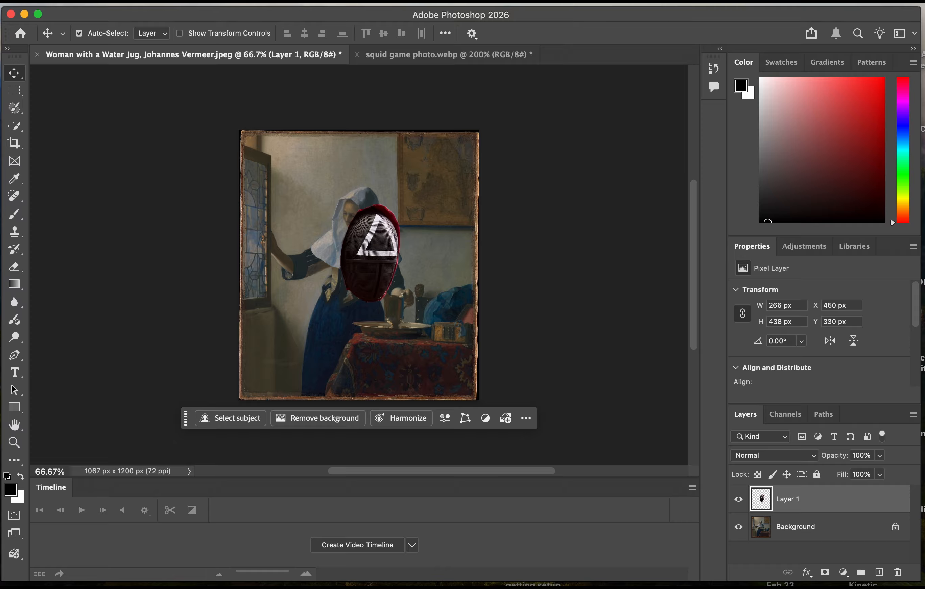
# Flip the pasted mask horizontally and move it over the woman's head, to about X 401 px, Y 186 px.
pyautogui.click(123, 1)
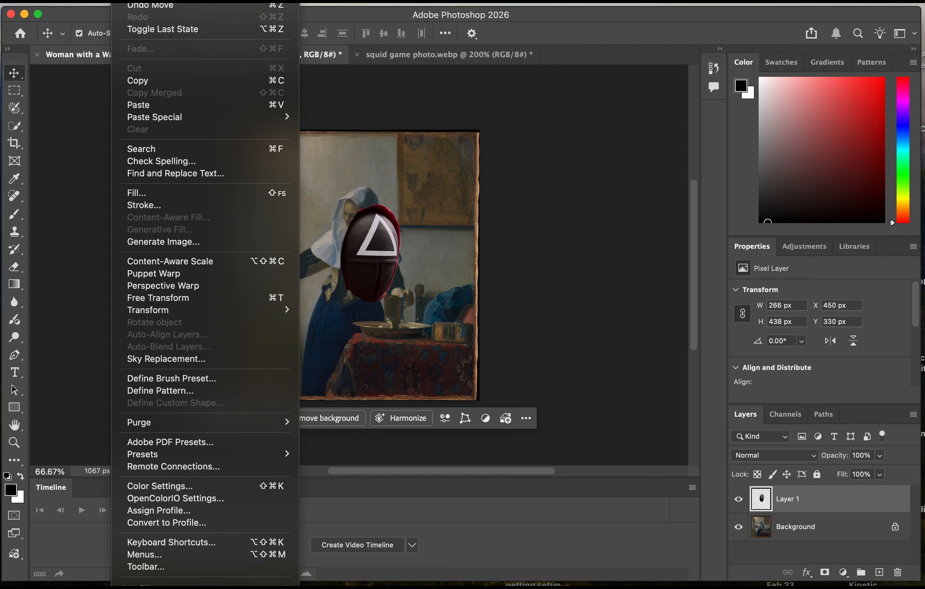
pyautogui.moveTo(260, 315)
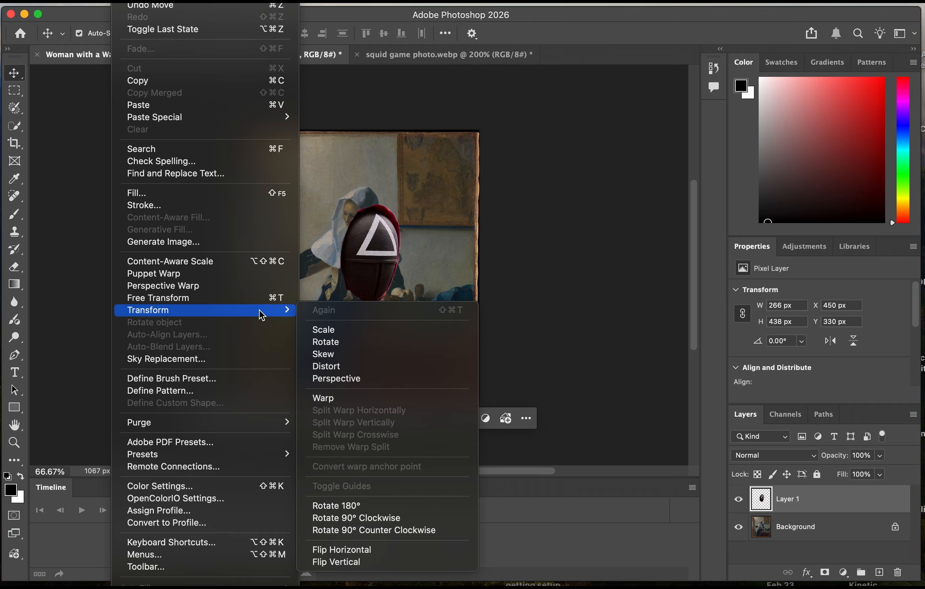
pyautogui.click(384, 552)
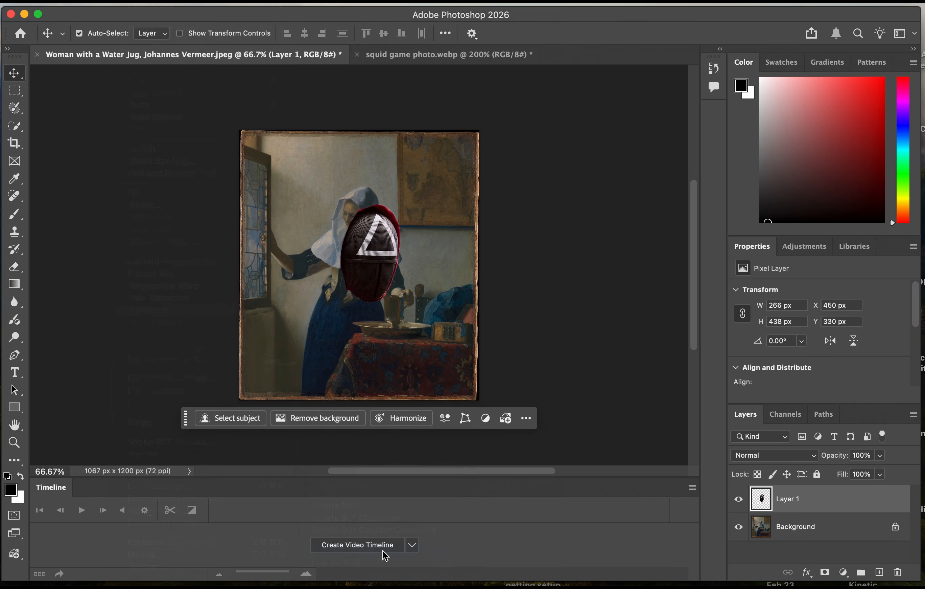
pyautogui.moveTo(370, 257); pyautogui.dragTo(366, 230)
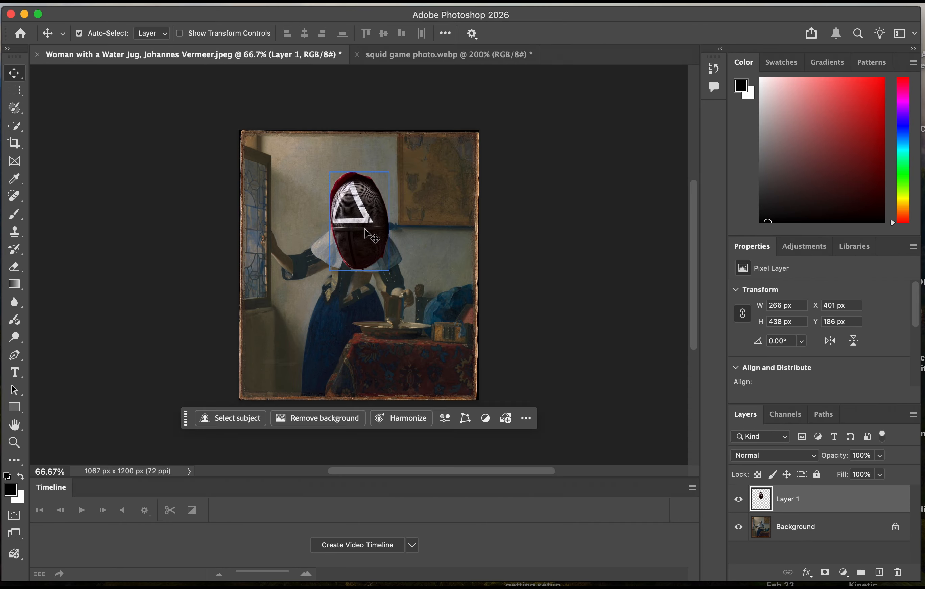
# Scale the pasted mask to about 55% and position it over the woman's face, at about X 425 px, Y 257 px.
pyautogui.click(123, 1)
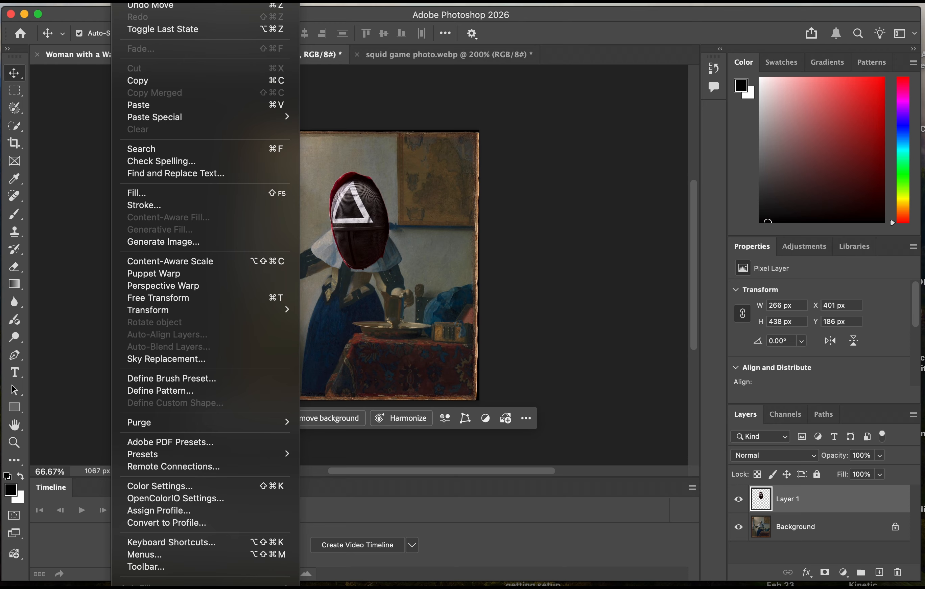
pyautogui.click(236, 298)
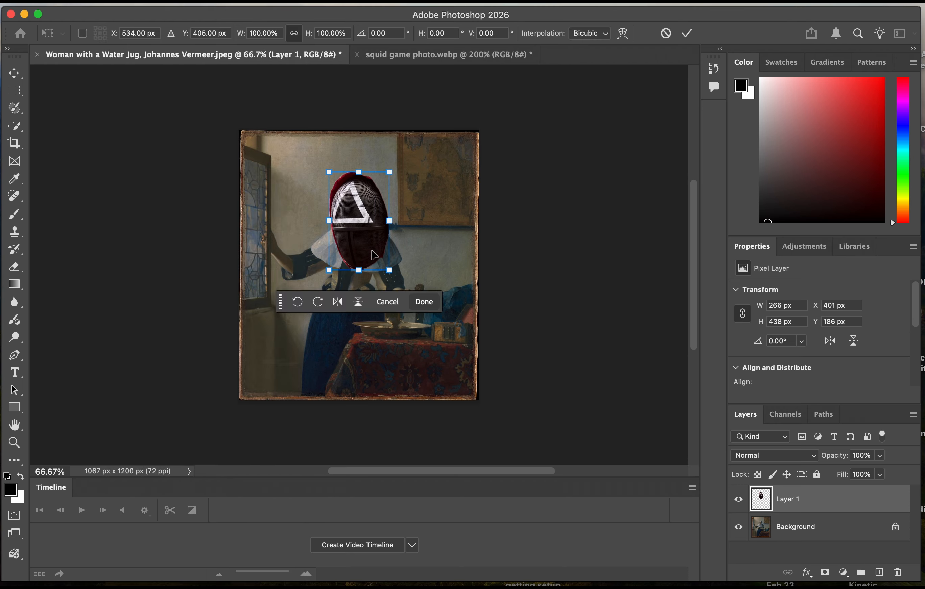
pyautogui.moveTo(389, 271); pyautogui.dragTo(368, 242)
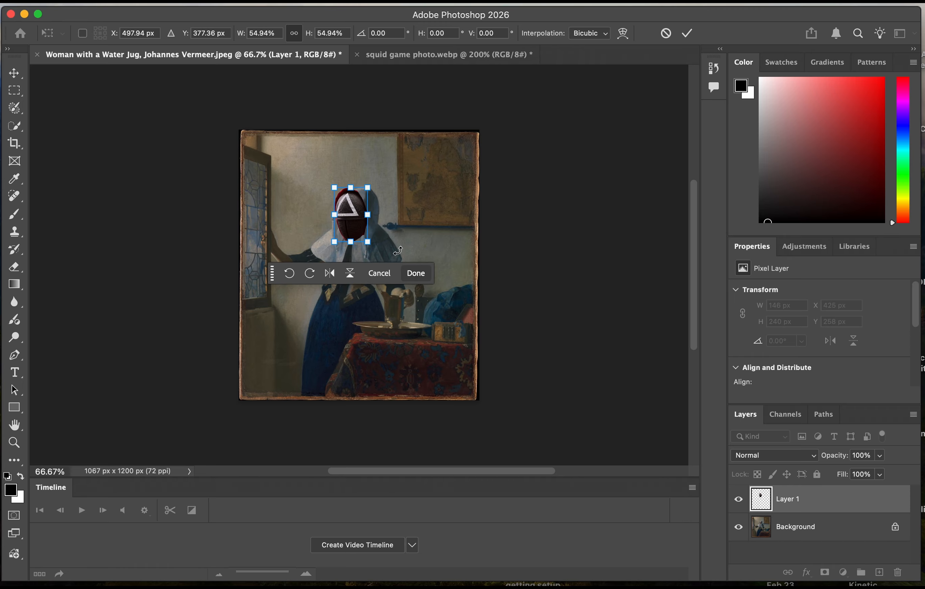
pyautogui.press('super+equal')
pyautogui.press('super+equal')
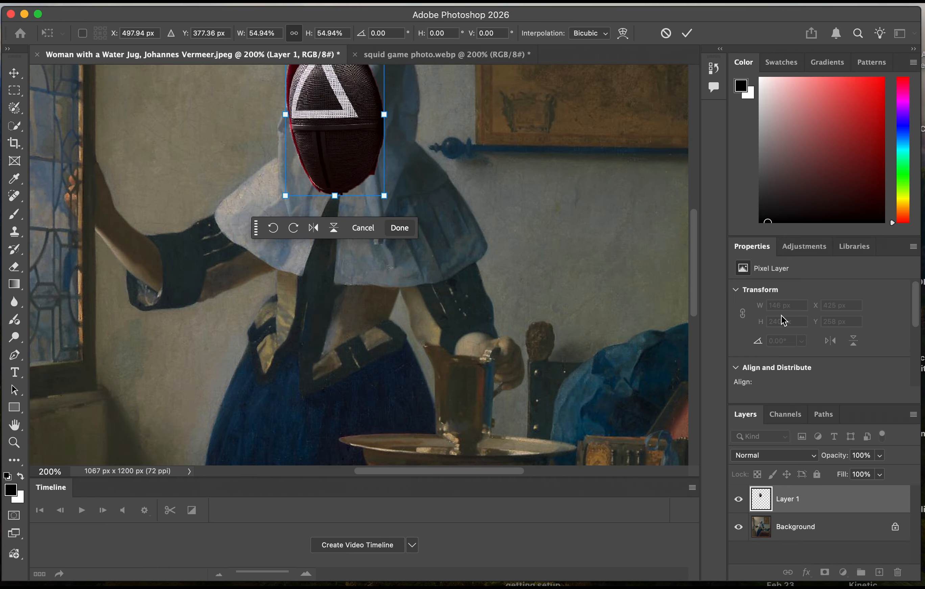
pyautogui.moveTo(699, 232); pyautogui.dragTo(696, 209)
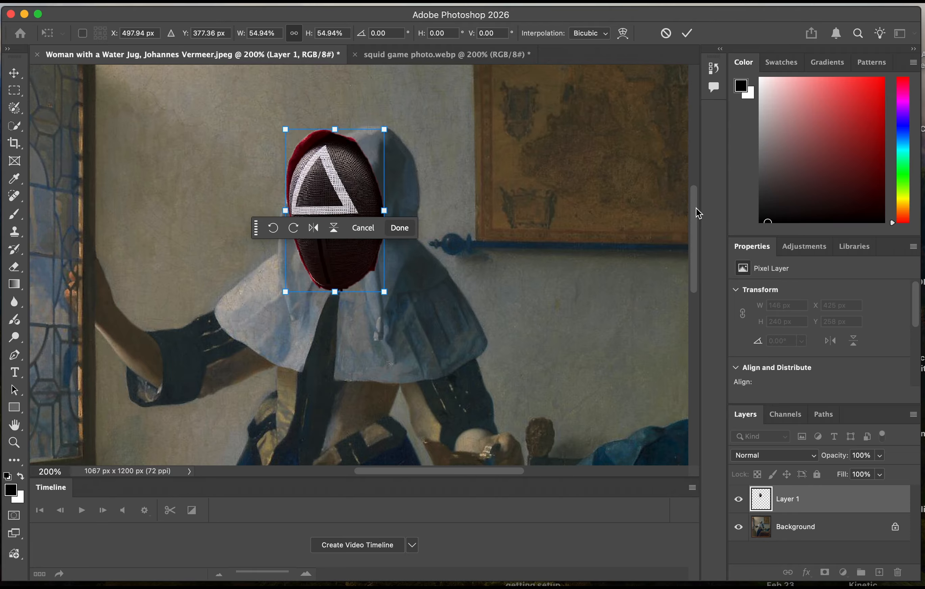
# Set the mask layer's opacity to 50%.
pyautogui.click(813, 505)
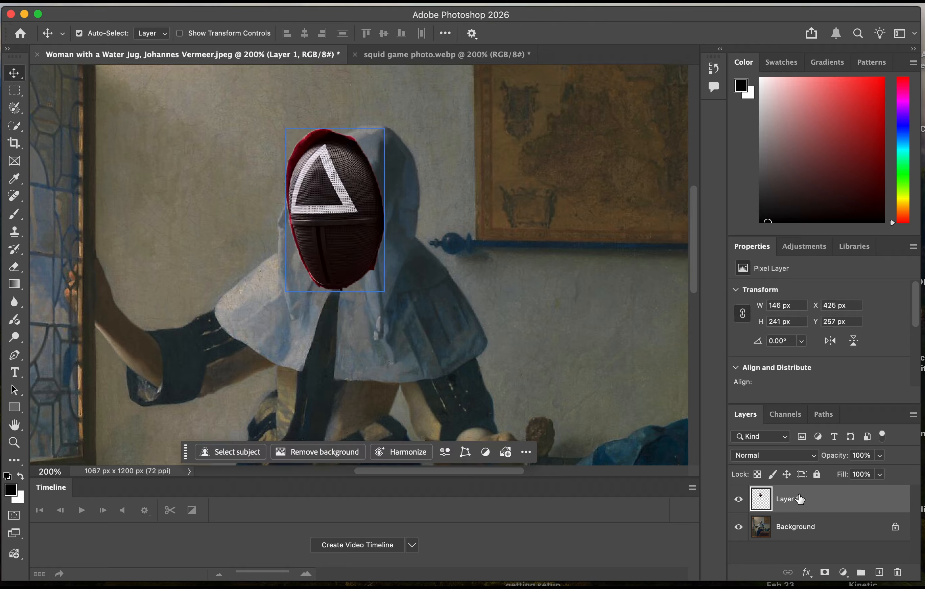
pyautogui.click(866, 455)
pyautogui.write('50')
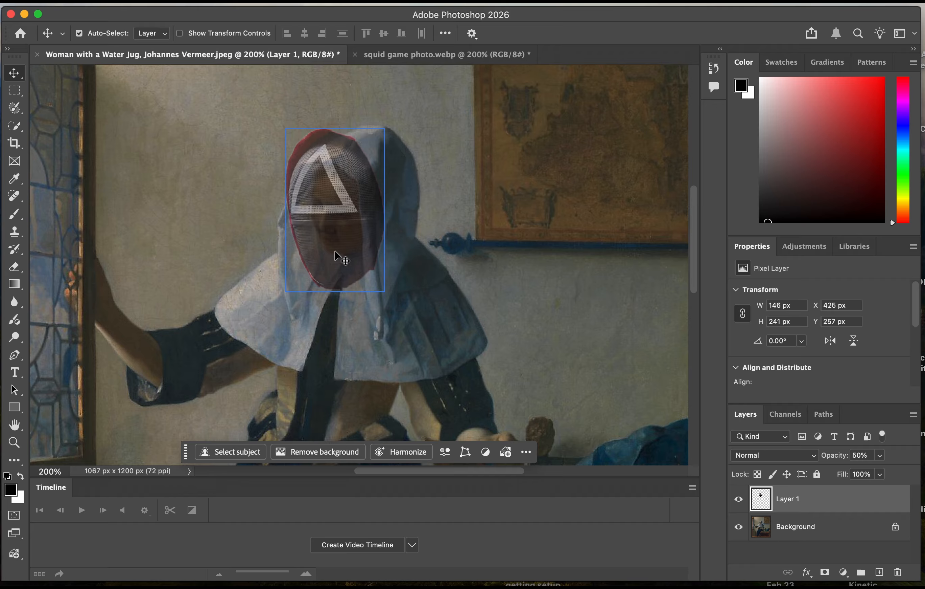
# Scale the semi-transparent mask to about 80%, fit it inside the woman's hood over her face, and set the layer opacity to 100%.
pyautogui.click(149, 4)
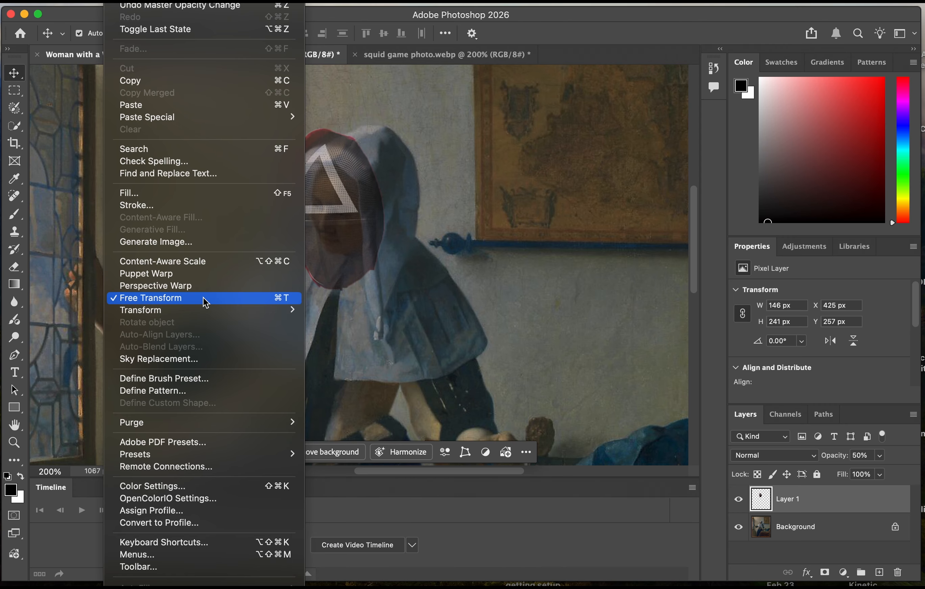
pyautogui.click(203, 297)
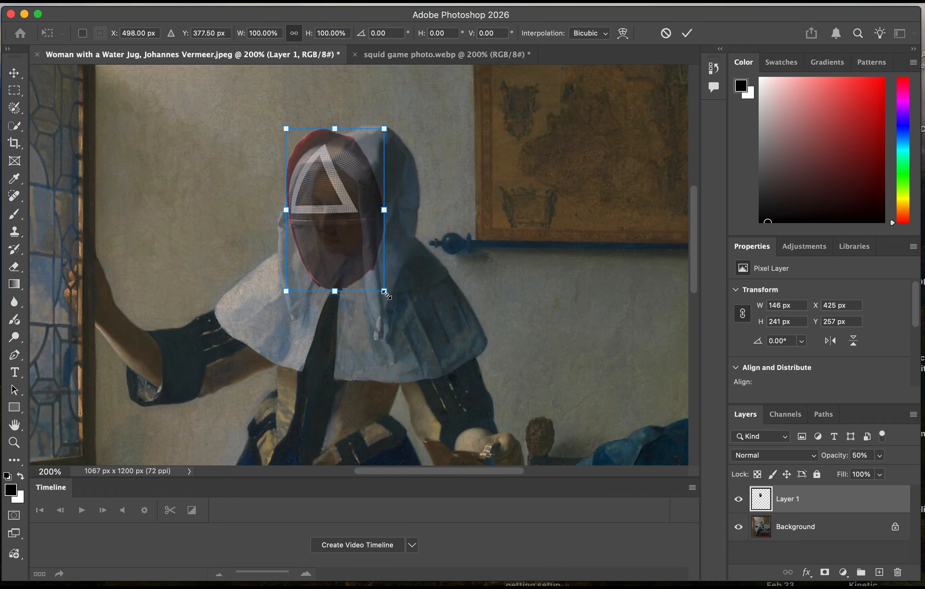
pyautogui.moveTo(385, 294); pyautogui.dragTo(368, 261)
pyautogui.moveTo(344, 228); pyautogui.dragTo(354, 247)
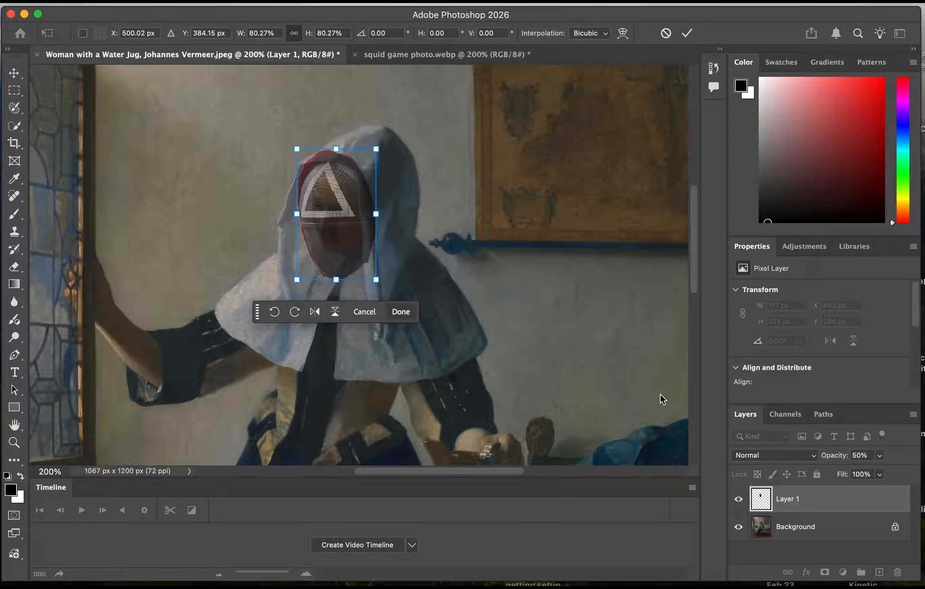
pyautogui.click(861, 454)
pyautogui.write('100')
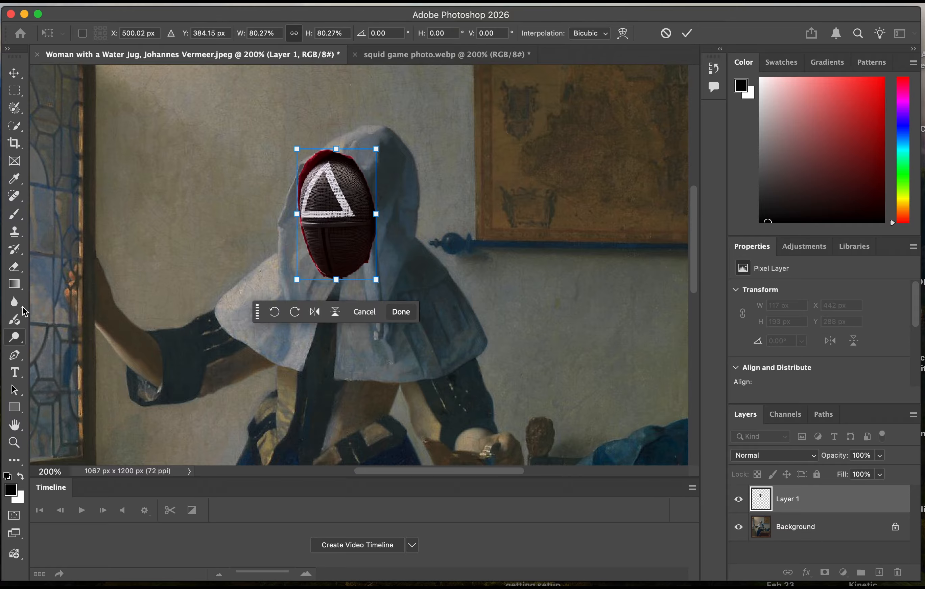
# Erase the red hood fringe and rough edges around the mask with the 13 px Eraser.
pyautogui.click(20, 265)
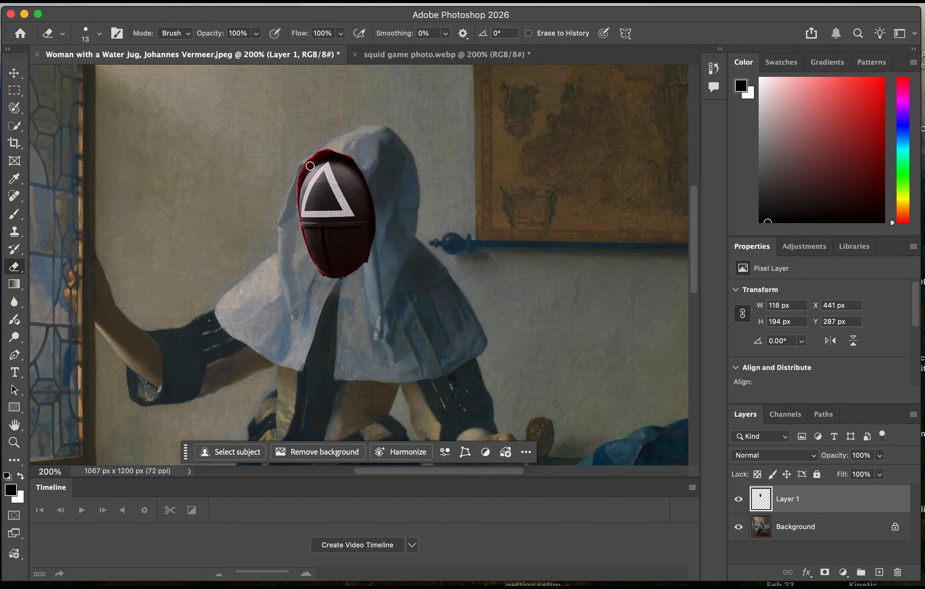
pyautogui.press('super+equal')
pyautogui.press('super+equal')
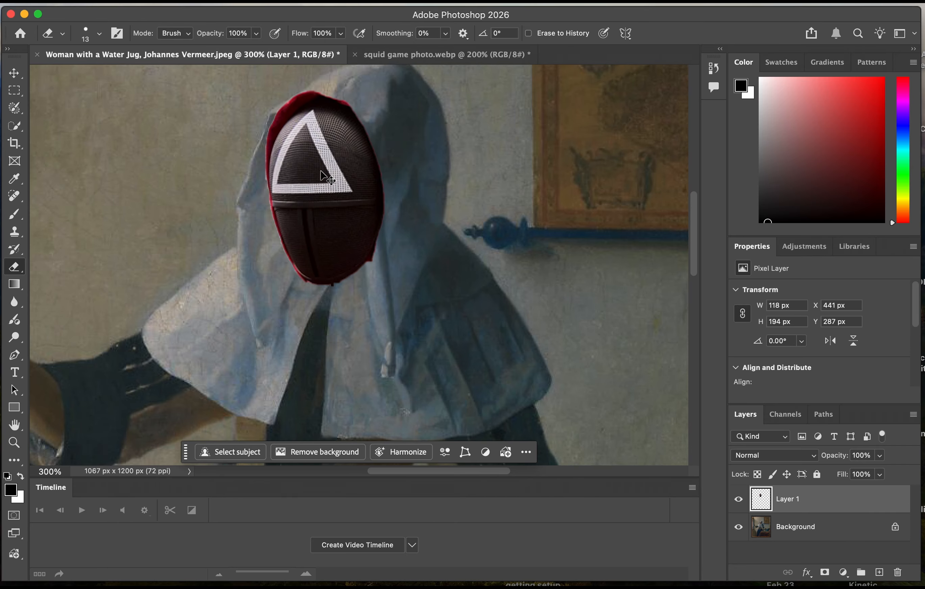
pyautogui.moveTo(697, 222); pyautogui.dragTo(694, 204)
pyautogui.moveTo(268, 141); pyautogui.dragTo(330, 139)
pyautogui.press('super+equal')
pyautogui.press('super+equal')
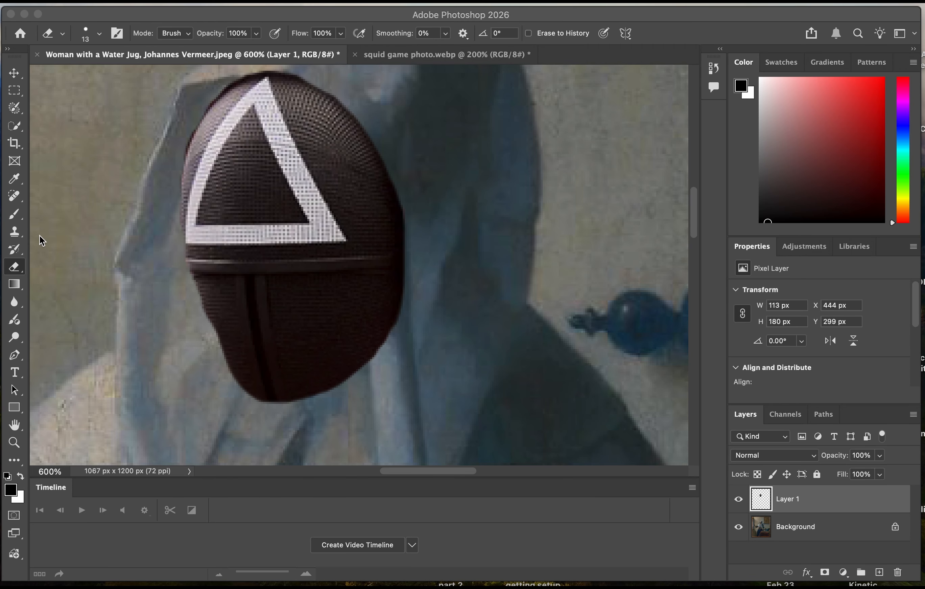
pyautogui.click(15, 267)
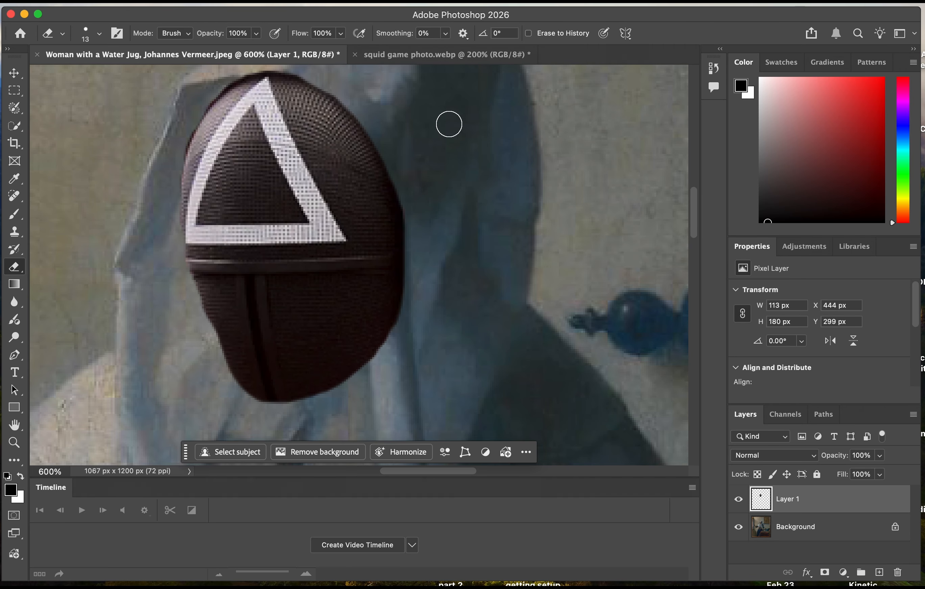
pyautogui.moveTo(694, 207); pyautogui.dragTo(693, 204)
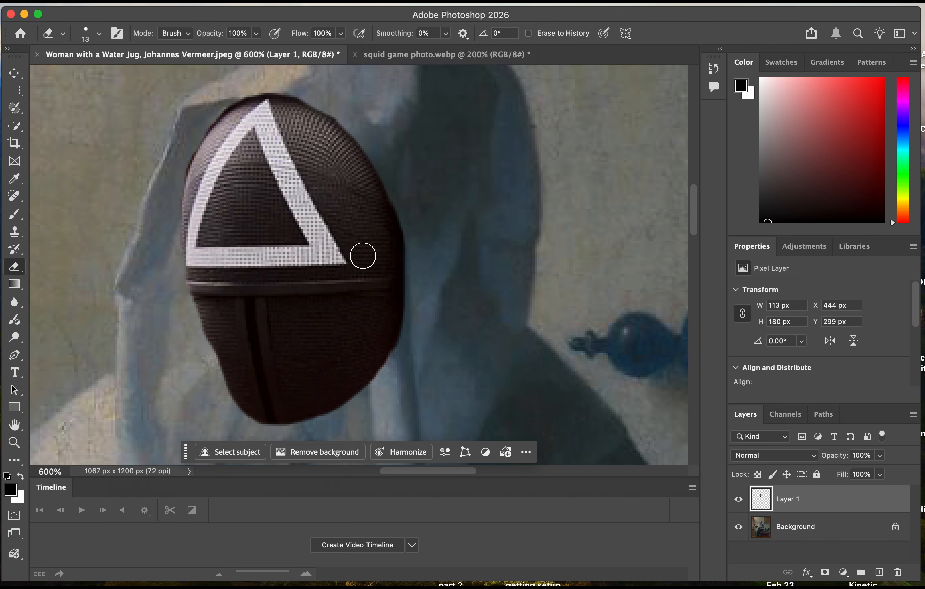
pyautogui.scroll(-8, 363, 255)
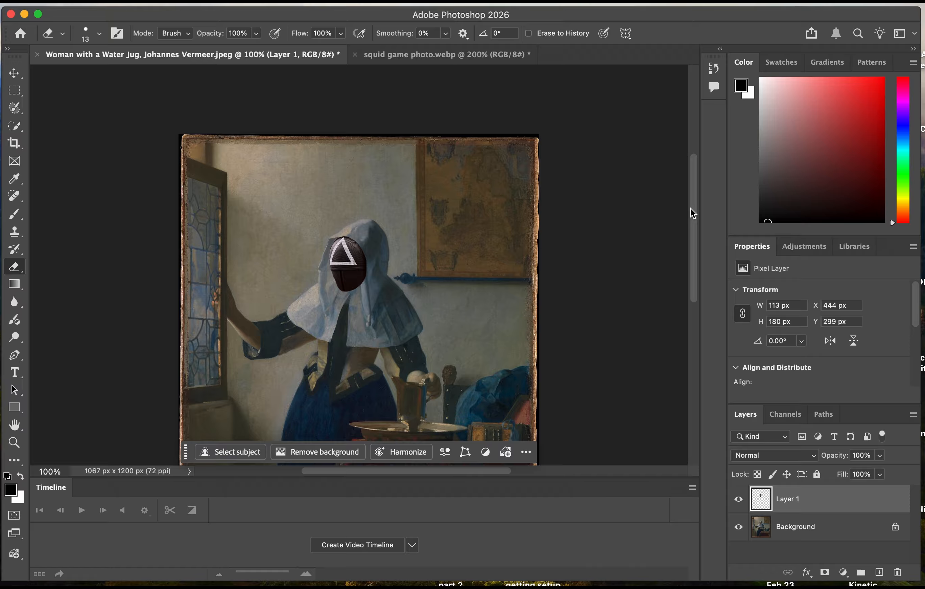
pyautogui.moveTo(691, 208); pyautogui.dragTo(689, 234)
pyautogui.press('super+equal')
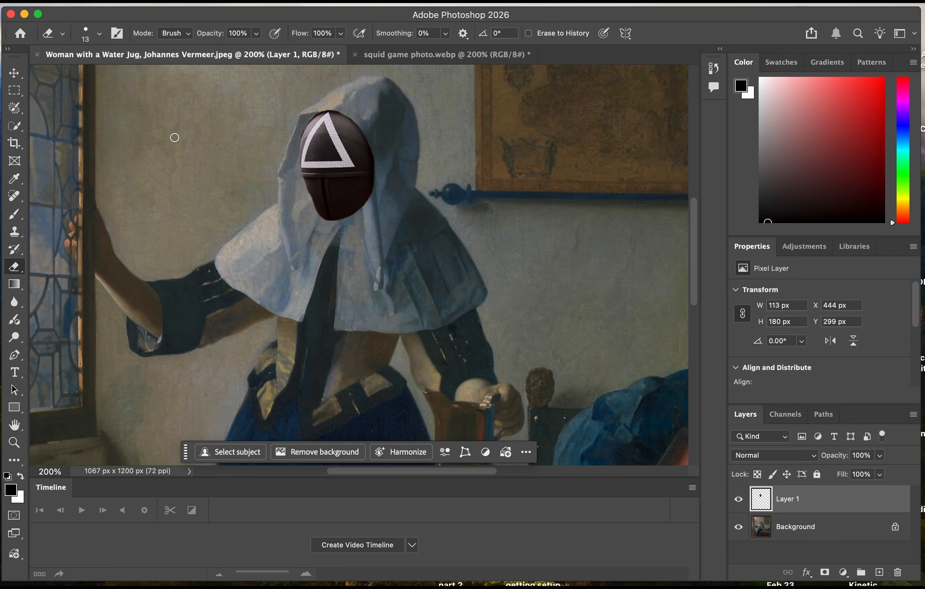
# Add a Brightness/Contrast adjustment clipped to the mask layer, with brightness 14 and contrast -16.
pyautogui.press('v')
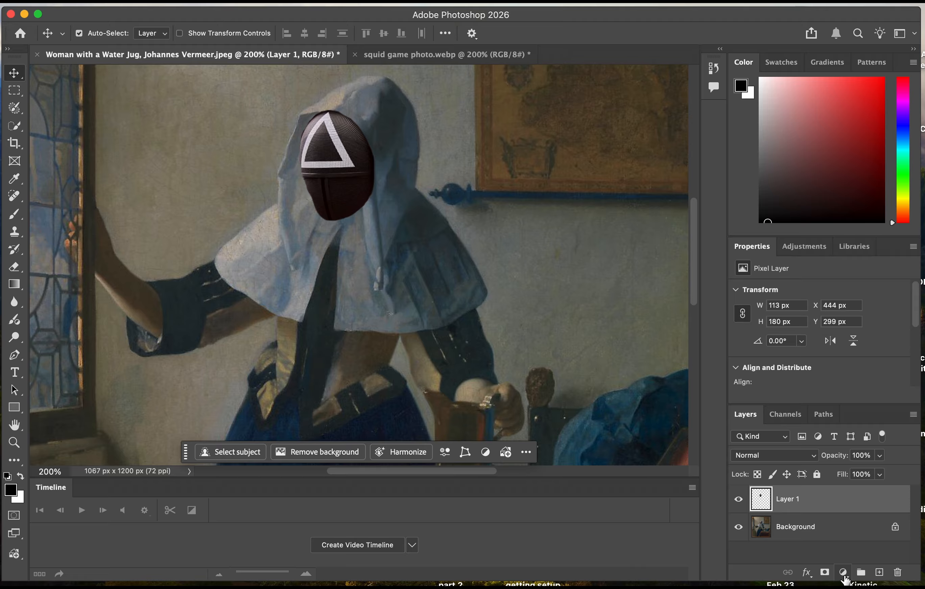
pyautogui.click(845, 573)
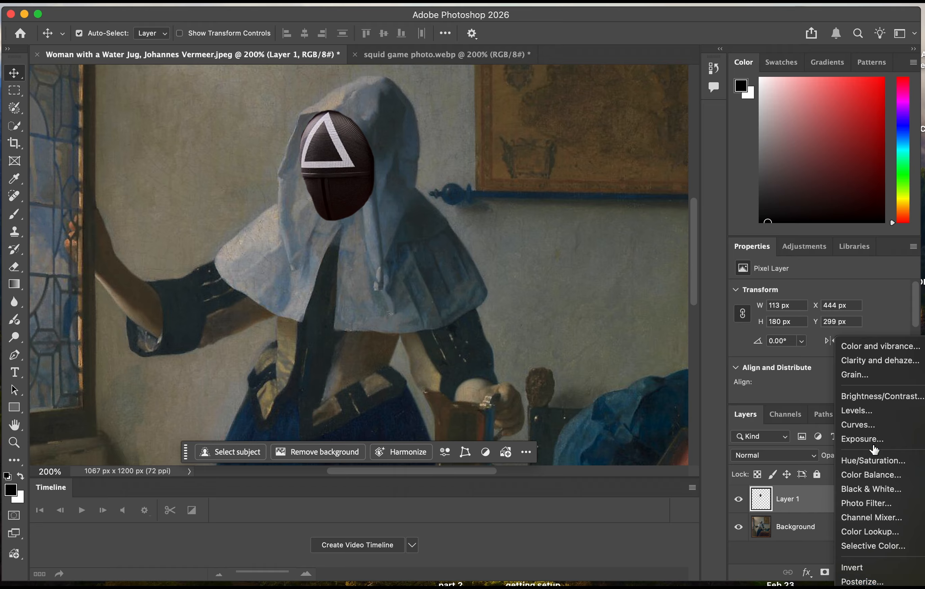
pyautogui.keyDown('alt'); pyautogui.click(885, 397); pyautogui.keyUp('alt')
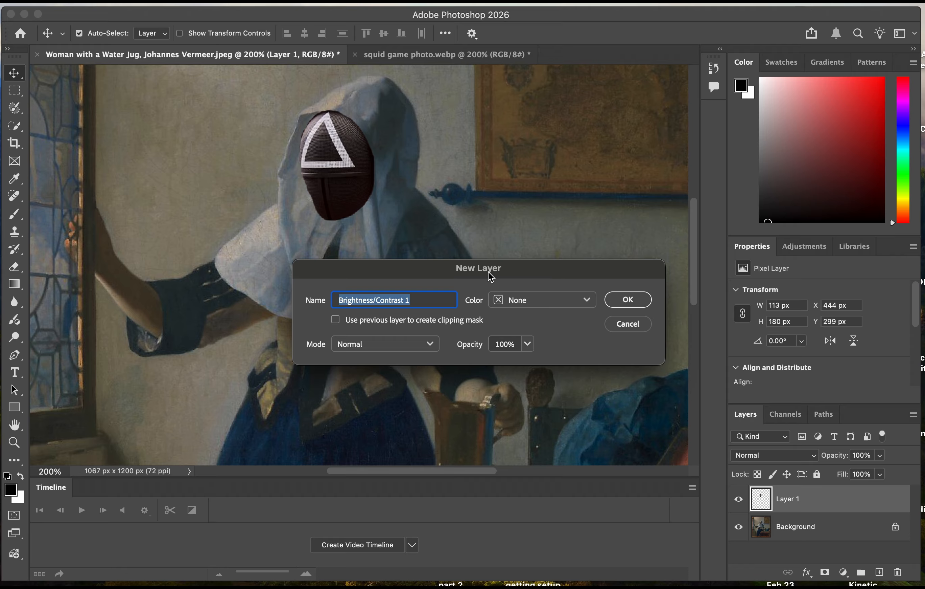
pyautogui.click(336, 322)
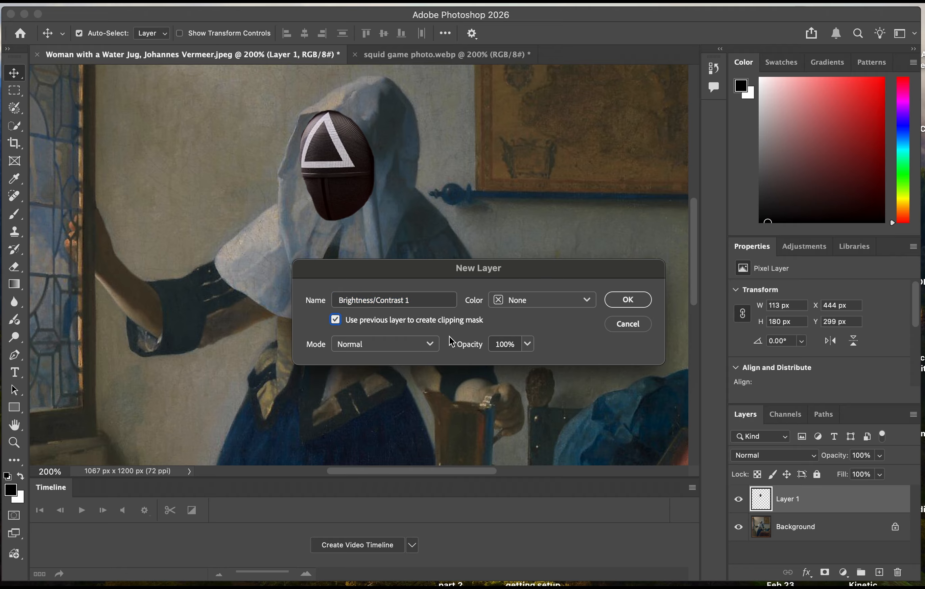
pyautogui.click(625, 304)
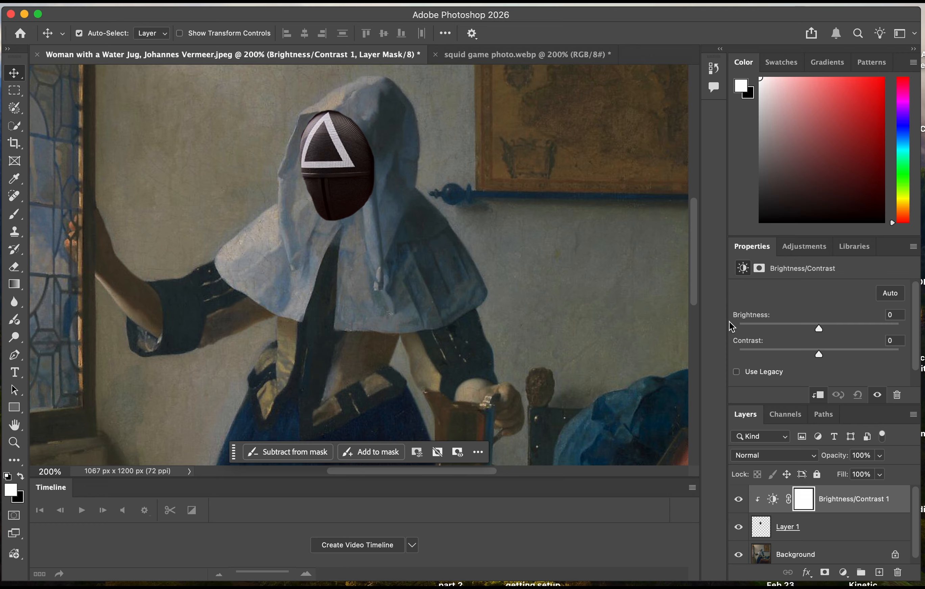
pyautogui.moveTo(823, 330); pyautogui.dragTo(764, 358)
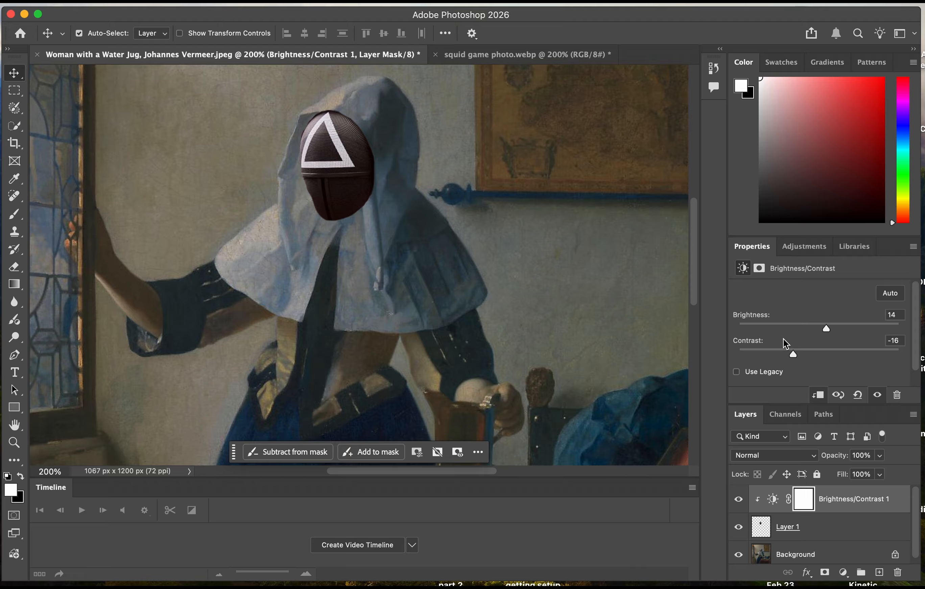
# Add a Color Balance adjustment layer directly above the mask layer, clipped to it.
pyautogui.click(847, 533)
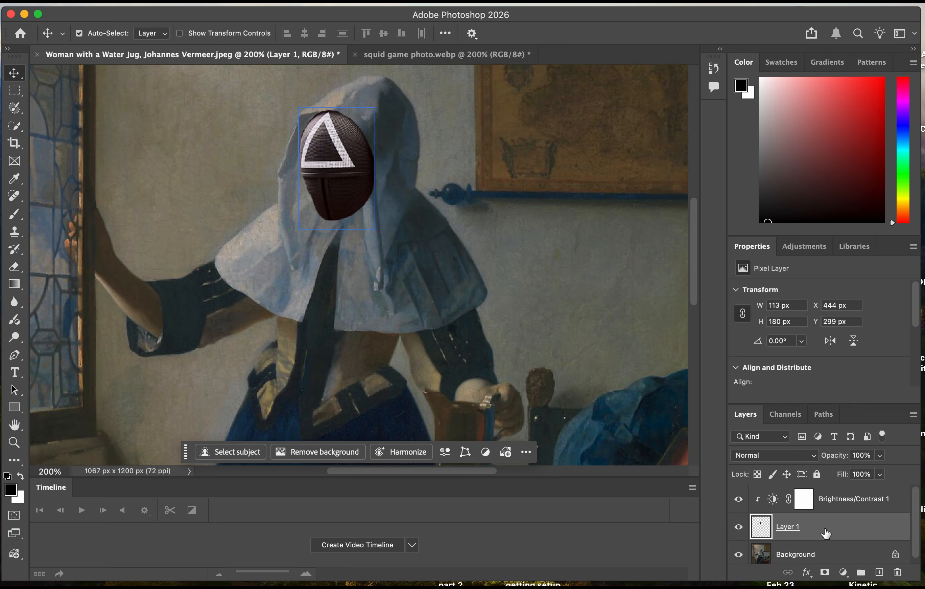
pyautogui.click(843, 572)
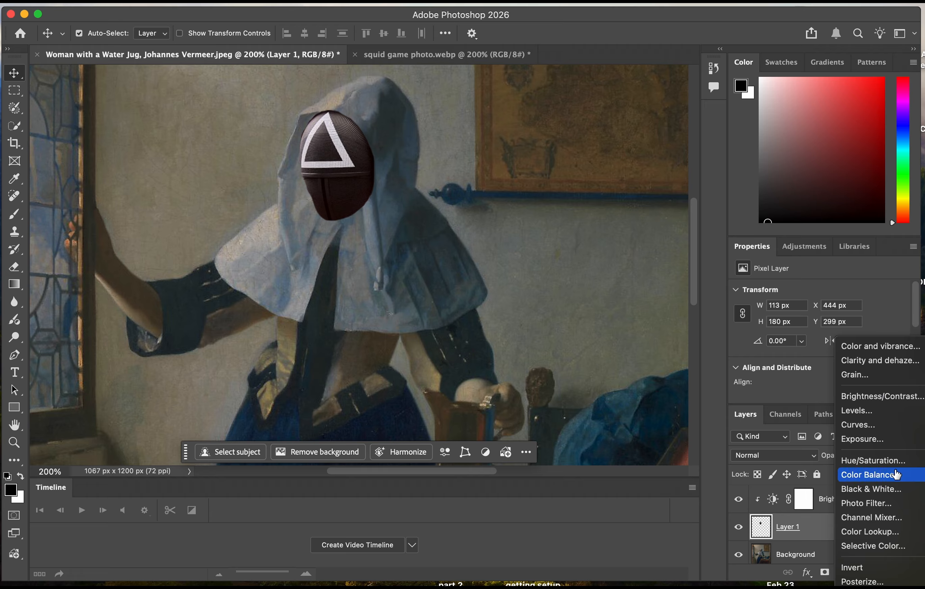
pyautogui.keyDown('alt'); pyautogui.click(871, 475); pyautogui.keyUp('alt')
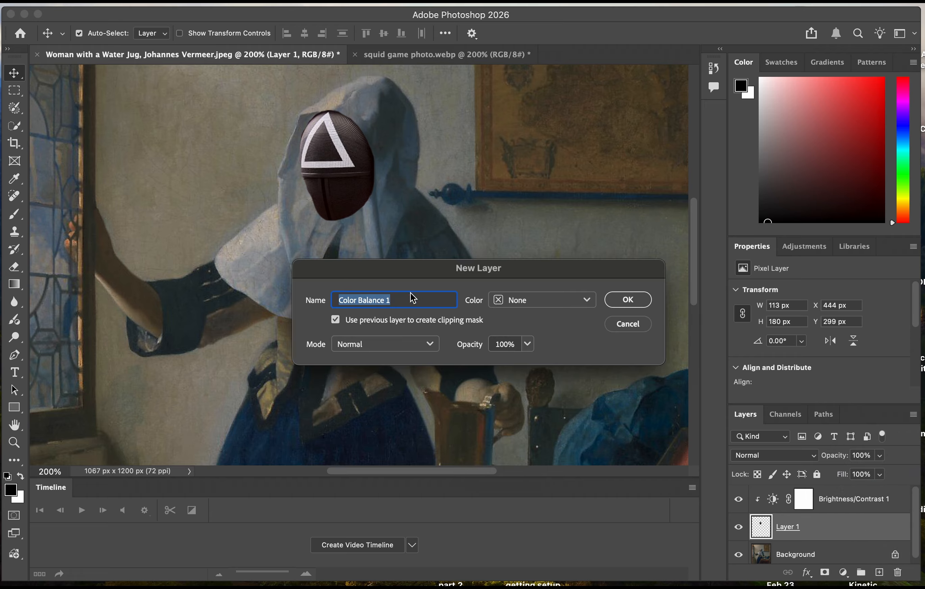
pyautogui.click(338, 321)
pyautogui.click(338, 321)
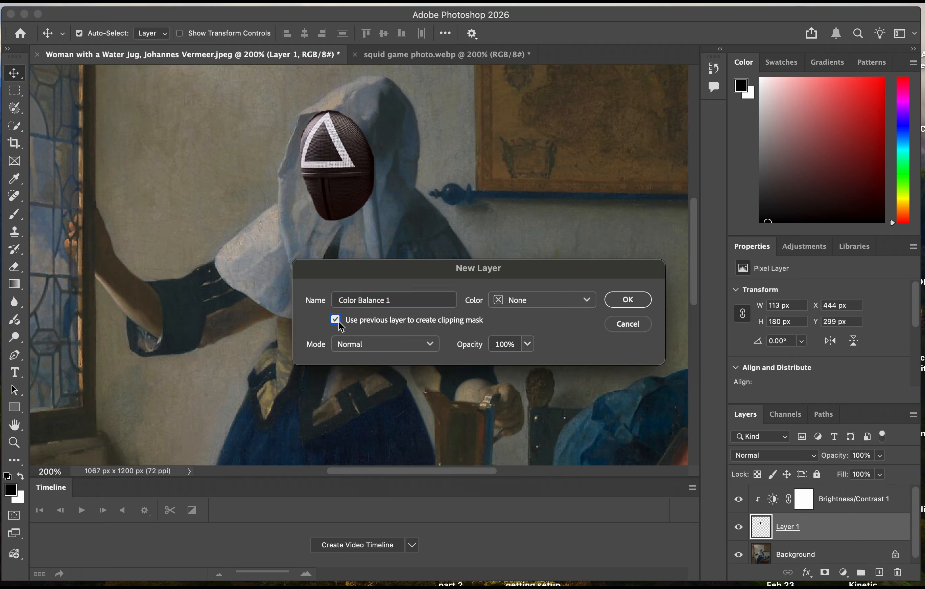
pyautogui.click(624, 299)
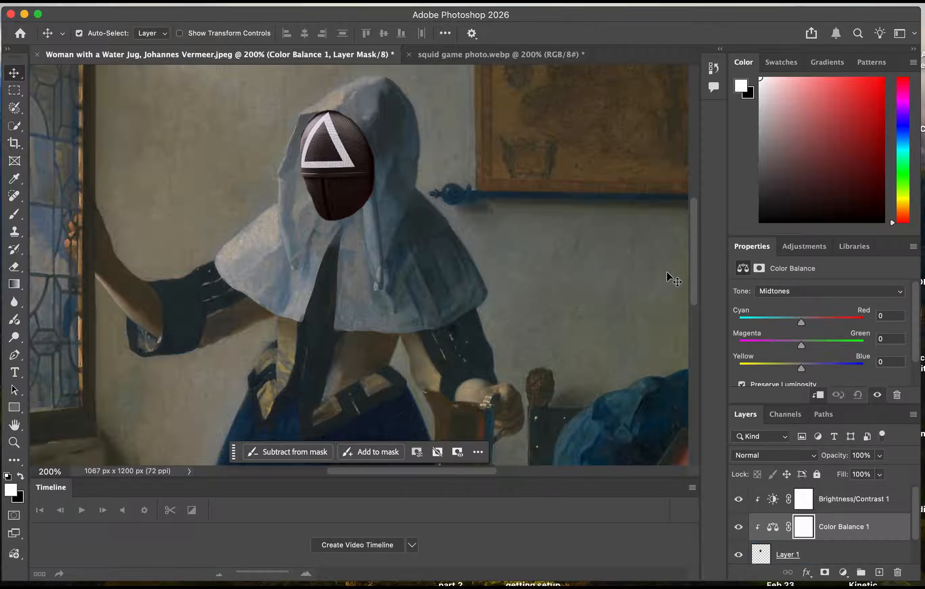
# Set the Color Balance midtones to Cyan/Red -66, Magenta/Green -18 and Yellow/Blue +5.
pyautogui.moveTo(803, 321); pyautogui.dragTo(806, 375)
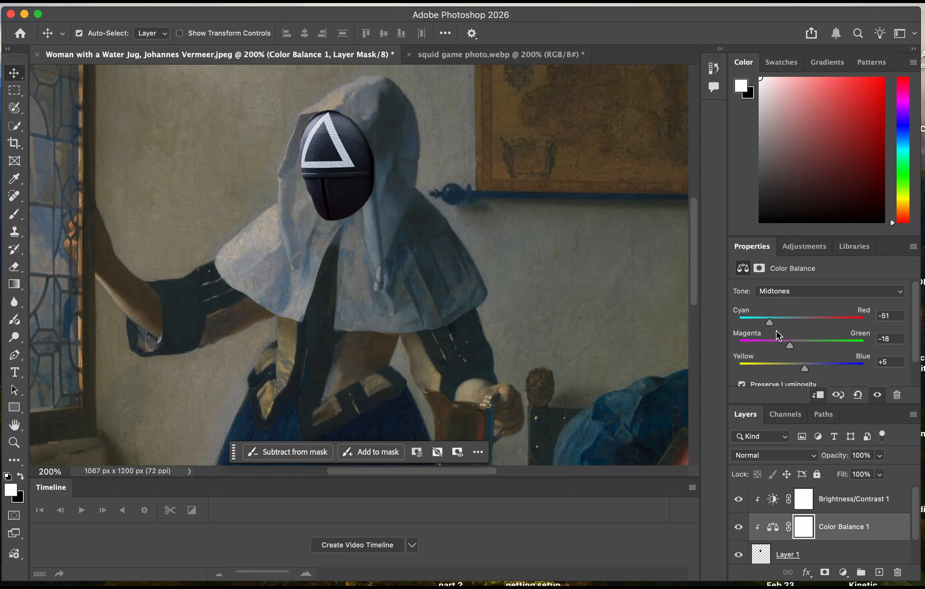
pyautogui.moveTo(770, 322); pyautogui.dragTo(760, 327)
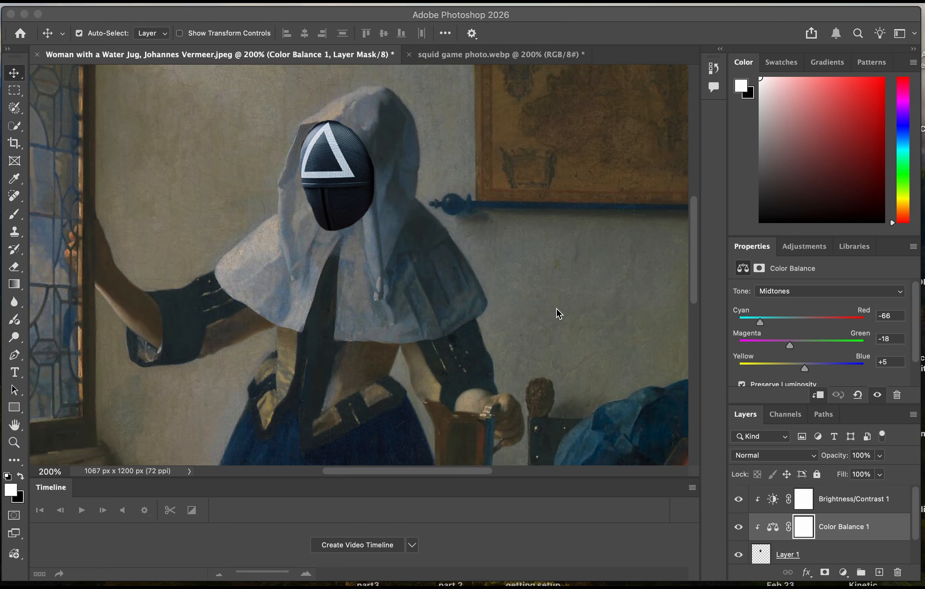
pyautogui.click(502, 246)
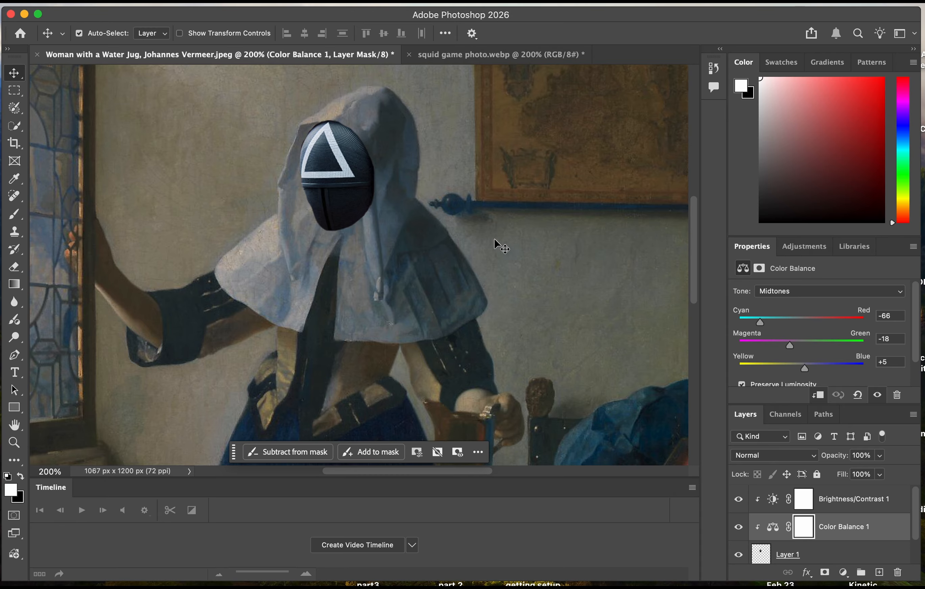
# Start exporting the finished composite with Export As in JPG format at quality 6 and 100% scale, accepting the conversion.
pyautogui.press('super+minus')
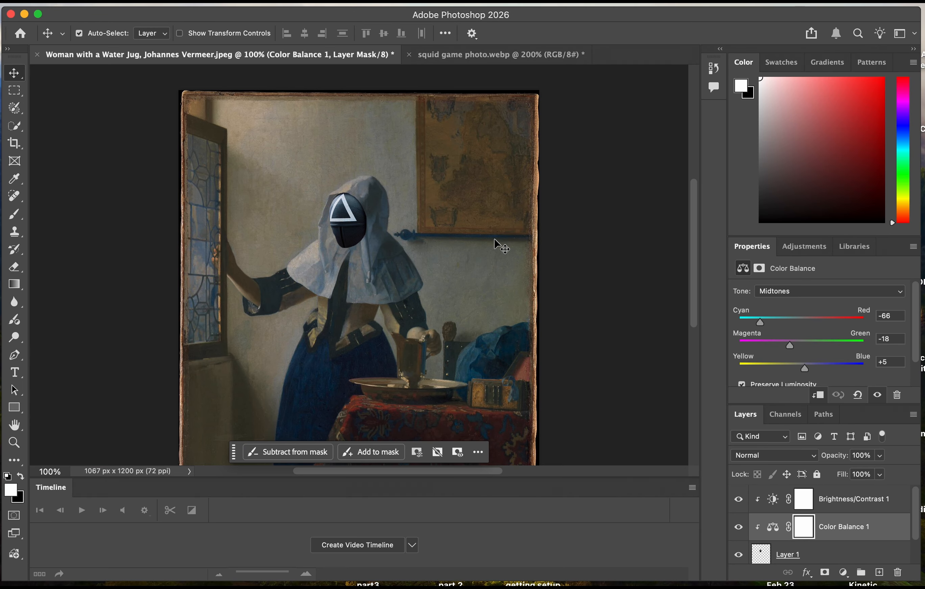
pyautogui.moveTo(694, 189); pyautogui.dragTo(697, 200)
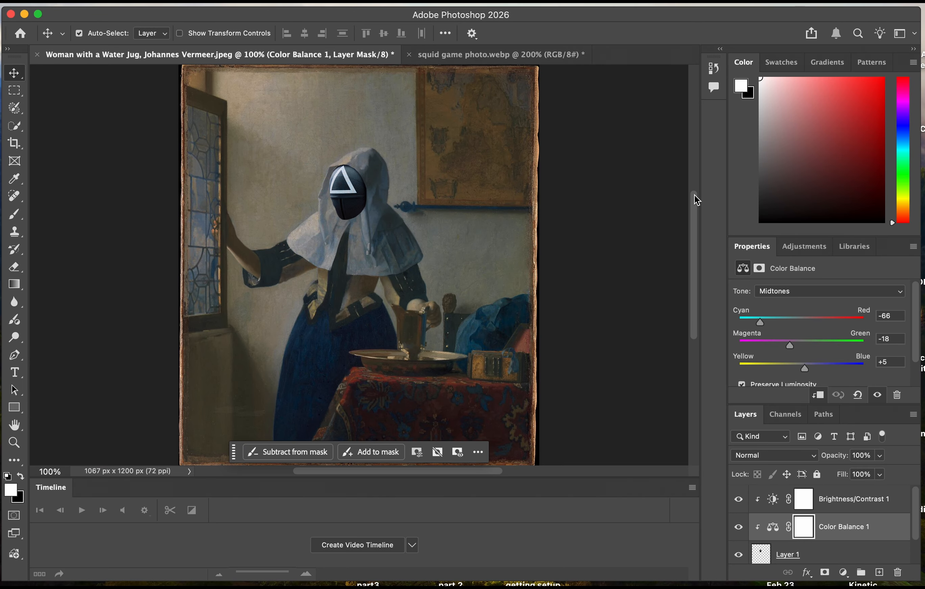
pyautogui.click(112, 2)
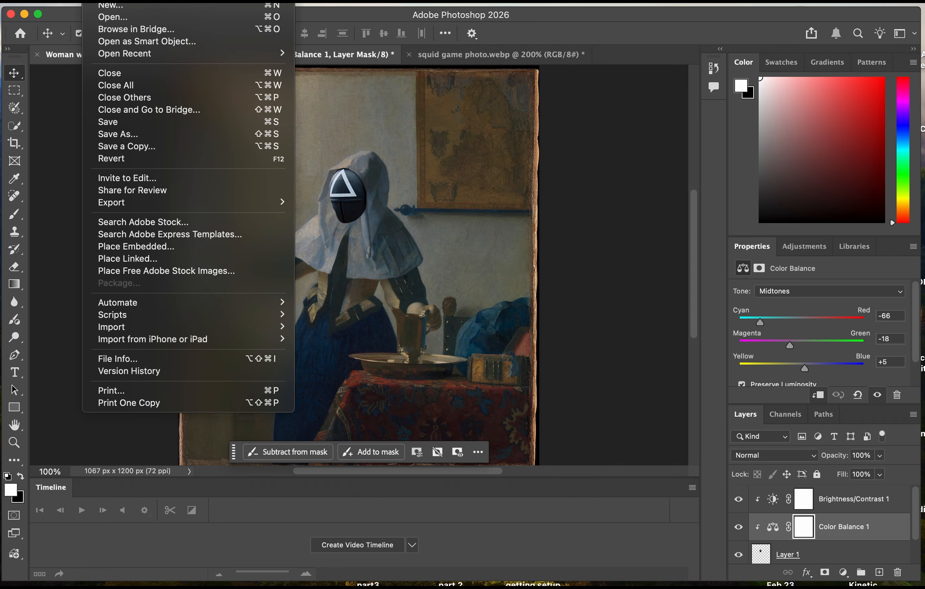
pyautogui.moveTo(155, 205)
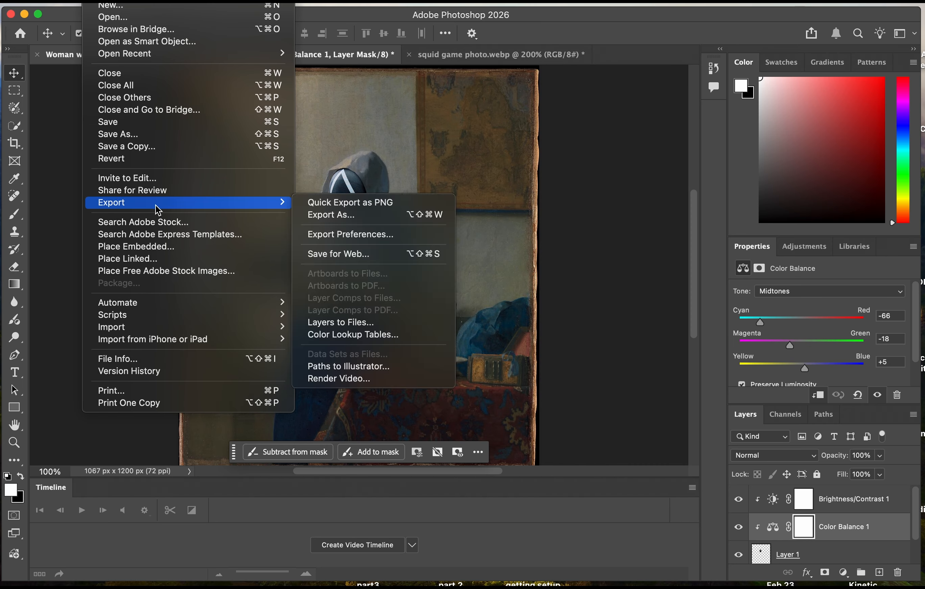
pyautogui.click(336, 216)
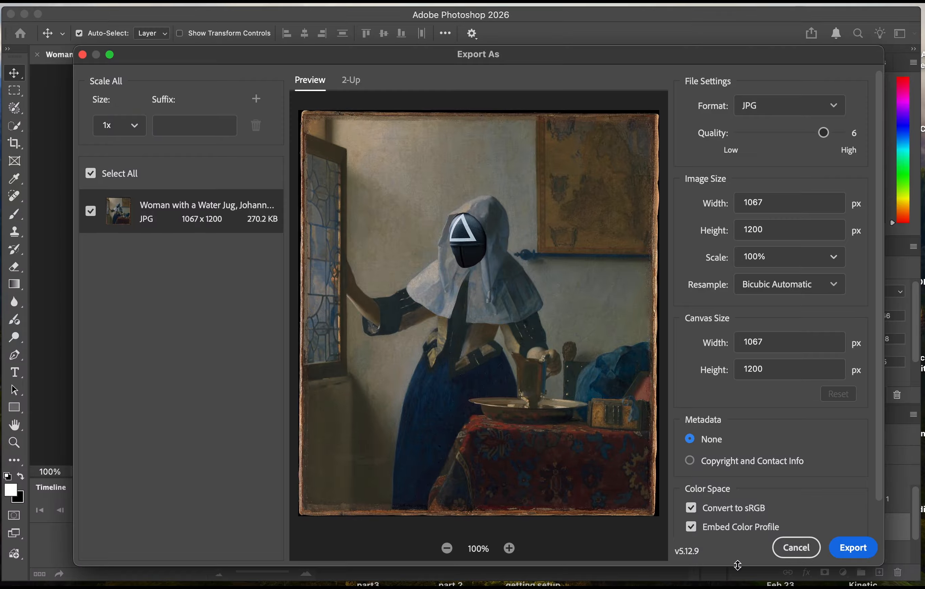
pyautogui.scroll(-3, 880, 350)
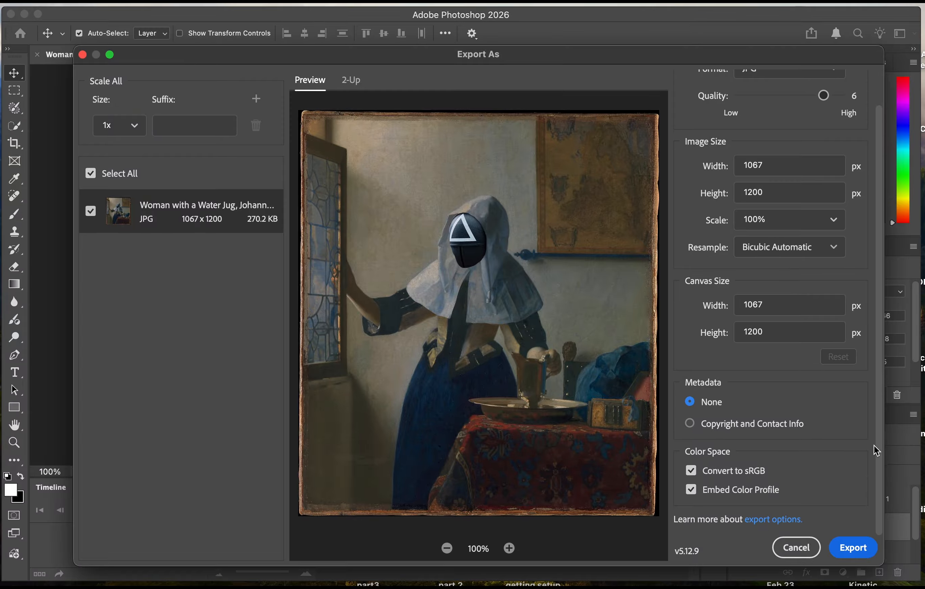
pyautogui.click(853, 547)
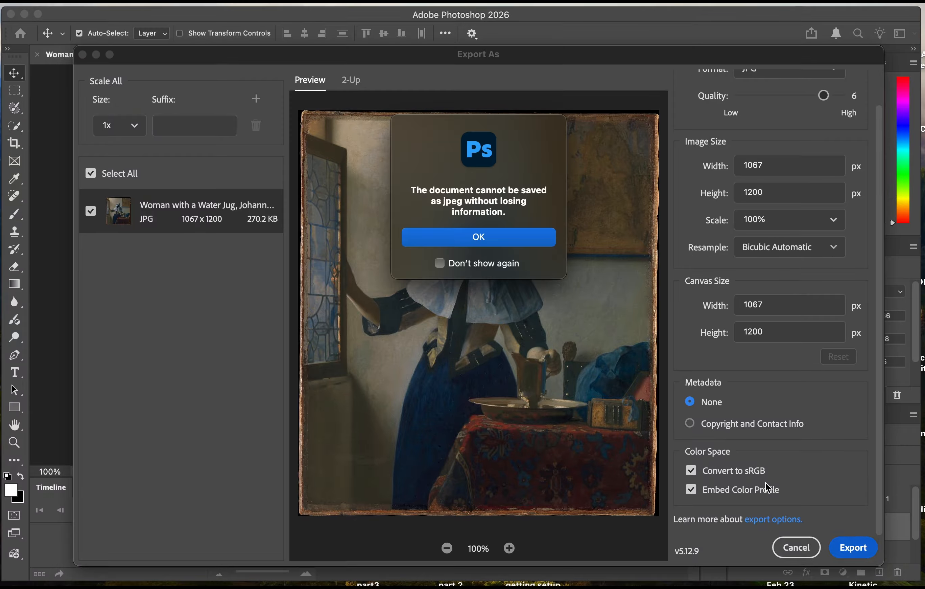
pyautogui.click(494, 248)
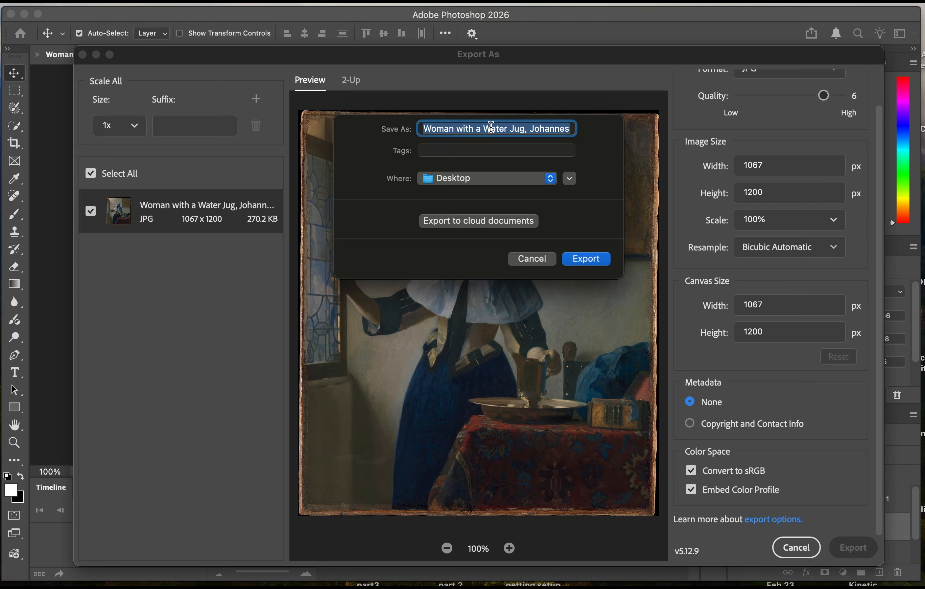
# Name the exported image Digital Example.jpg and save it to the Desktop.
pyautogui.write('Digital Example.jpg')
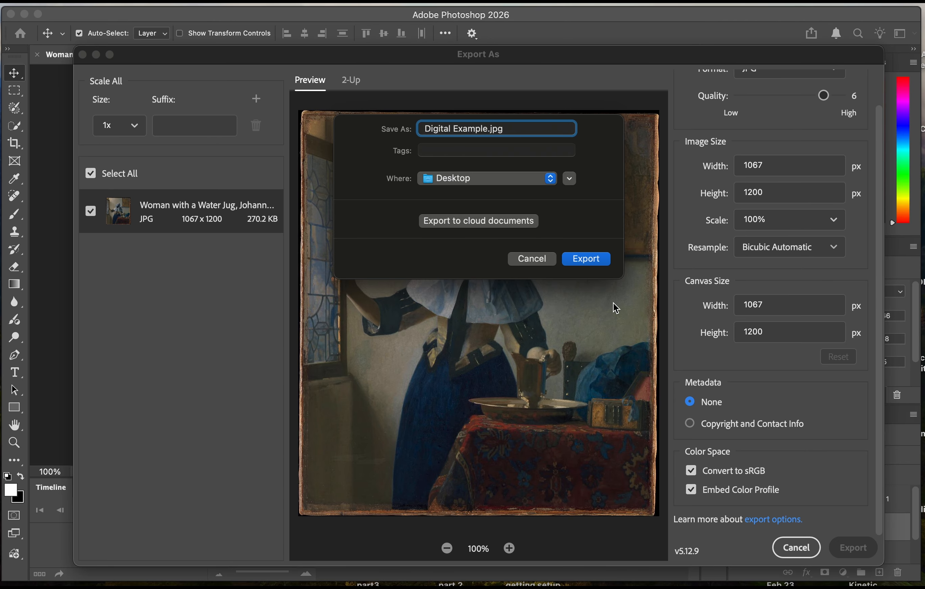
pyautogui.click(593, 260)
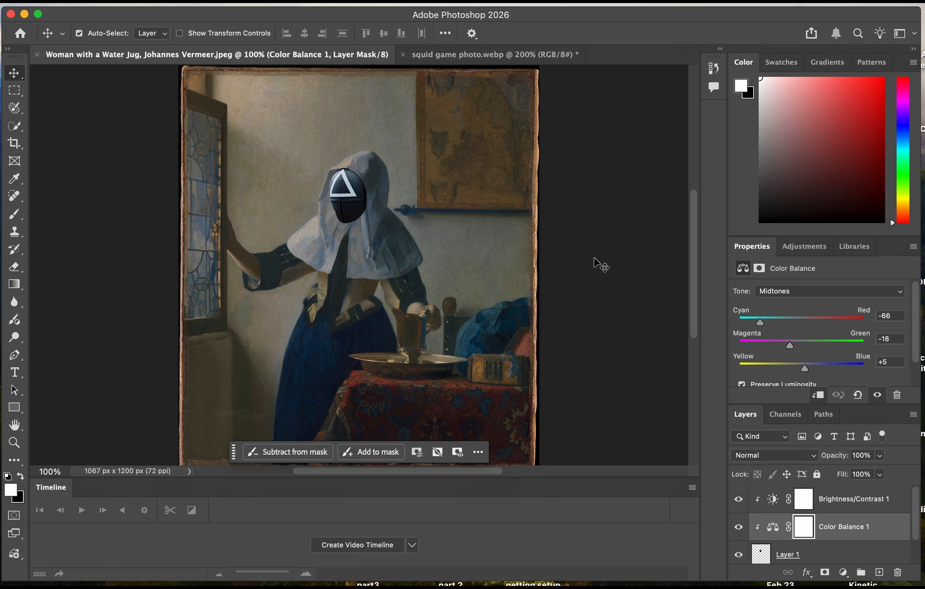